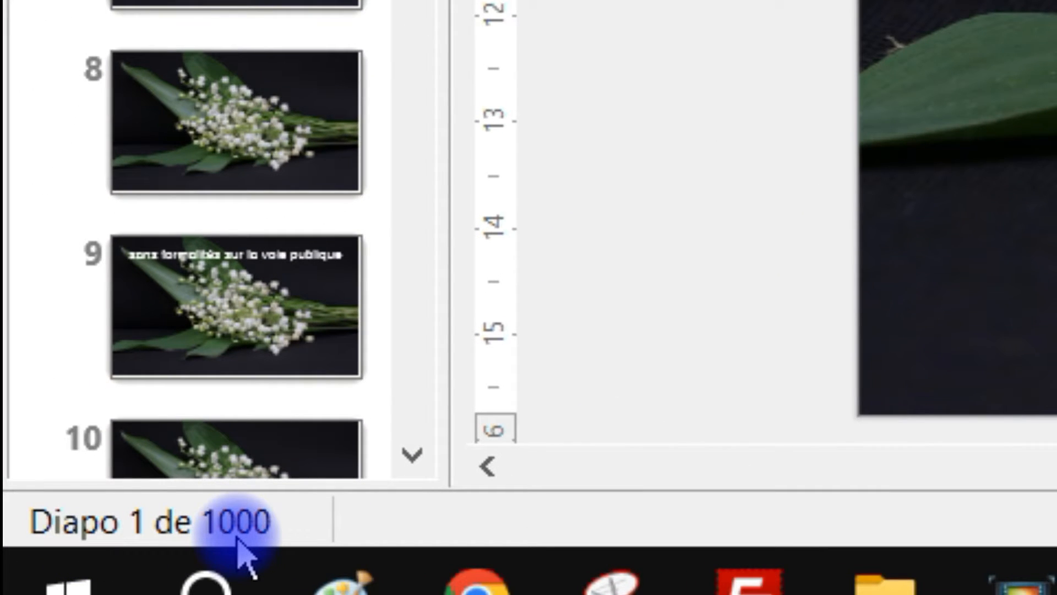
Look through the slides of the presentation from the first to slide 1000, then return to the start of the list.
scroll(237, 240, down, 5)
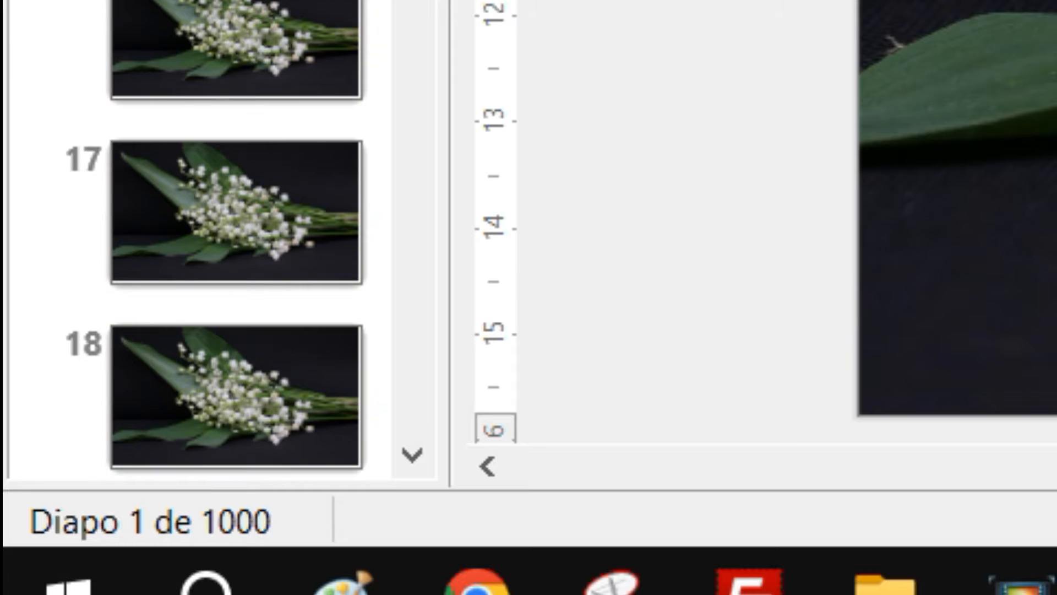
scroll(420, 349, down, 20)
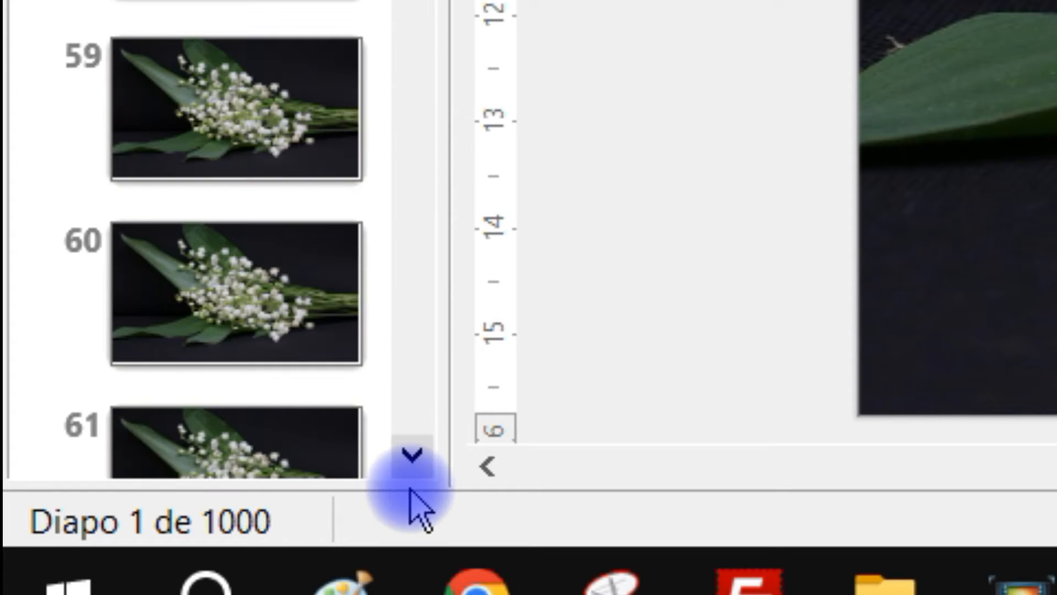
scroll(380, 407, down, 12)
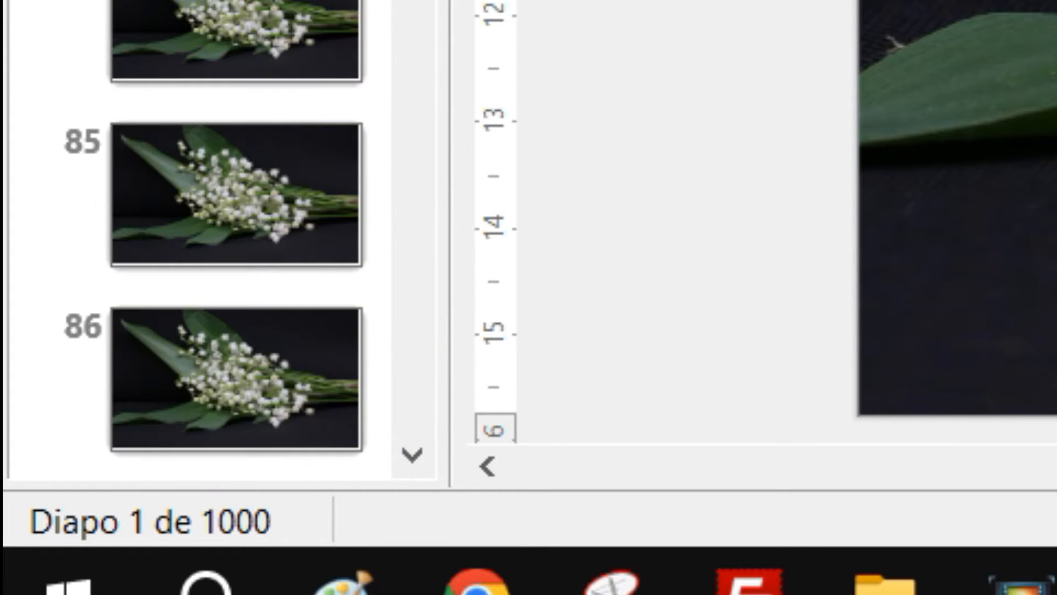
click(237, 1)
key(End)
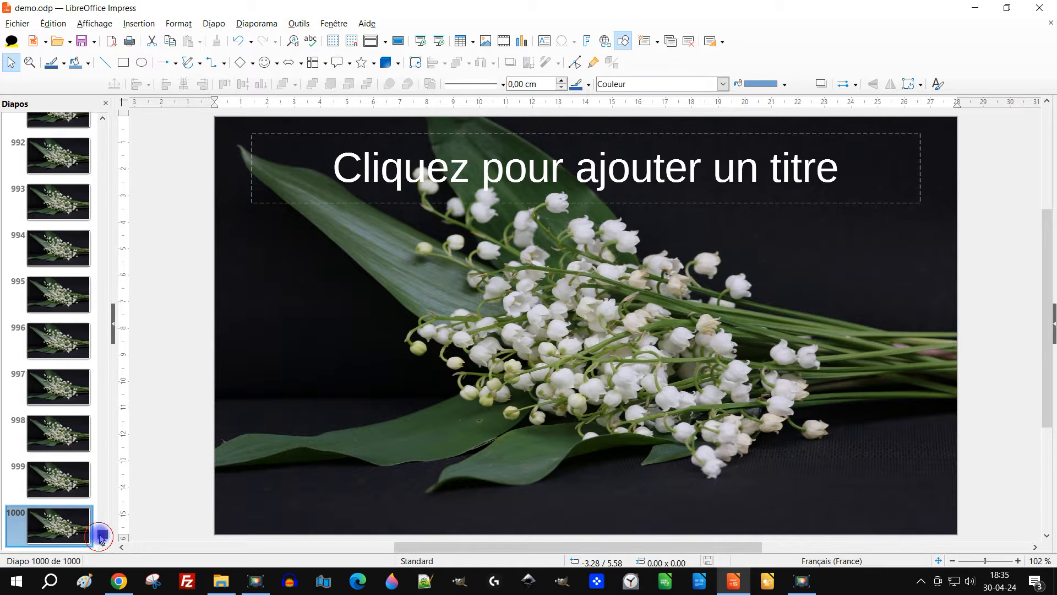
drag(100, 537, 114, 113)
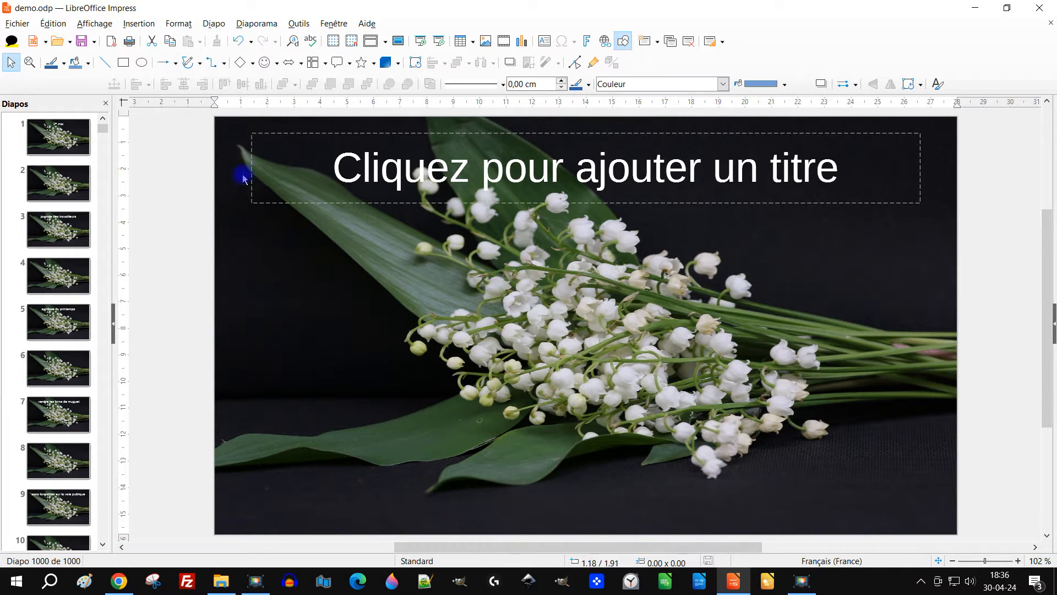
Switch the presentation to the master slide view (Diapo maîtresse).
click(105, 23)
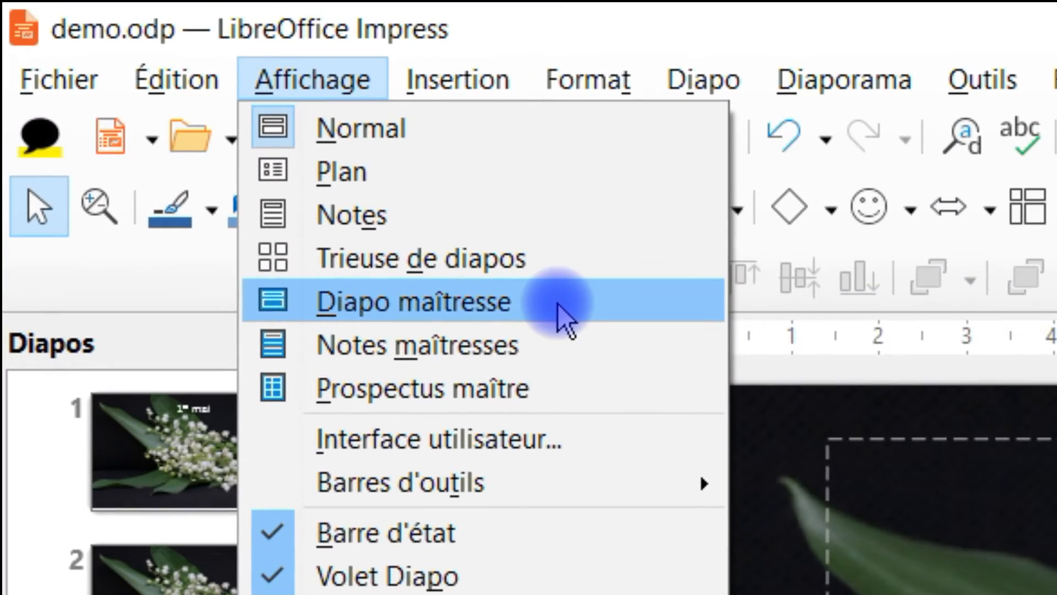
click(558, 306)
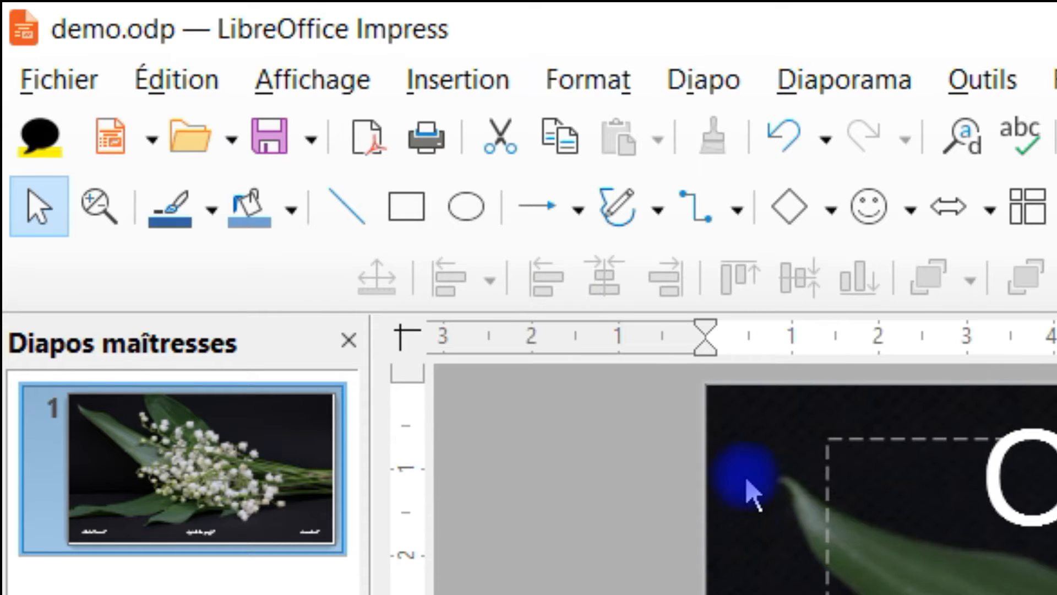
click(360, 79)
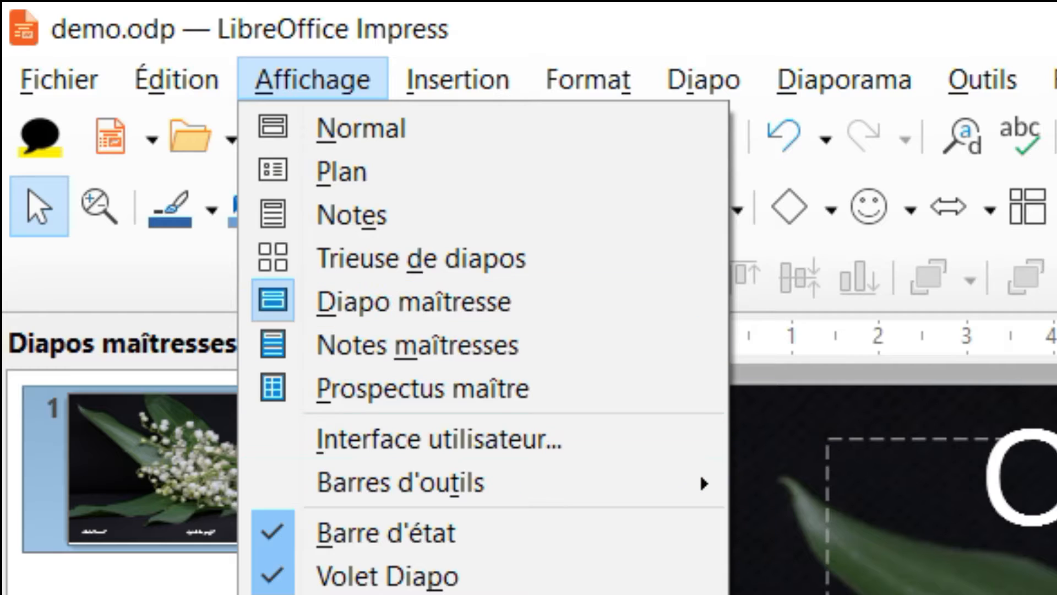
click(219, 229)
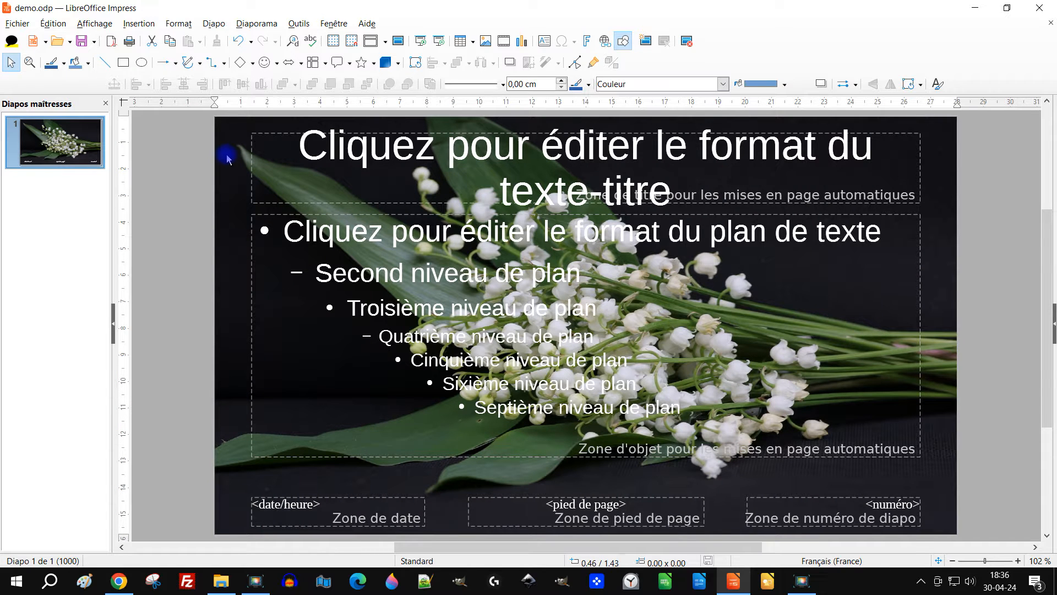
Import bunch-of-flowers-5091357_1920.jpg as the background image in the master slide's properties, keeping the suggested image name.
right_click(228, 159)
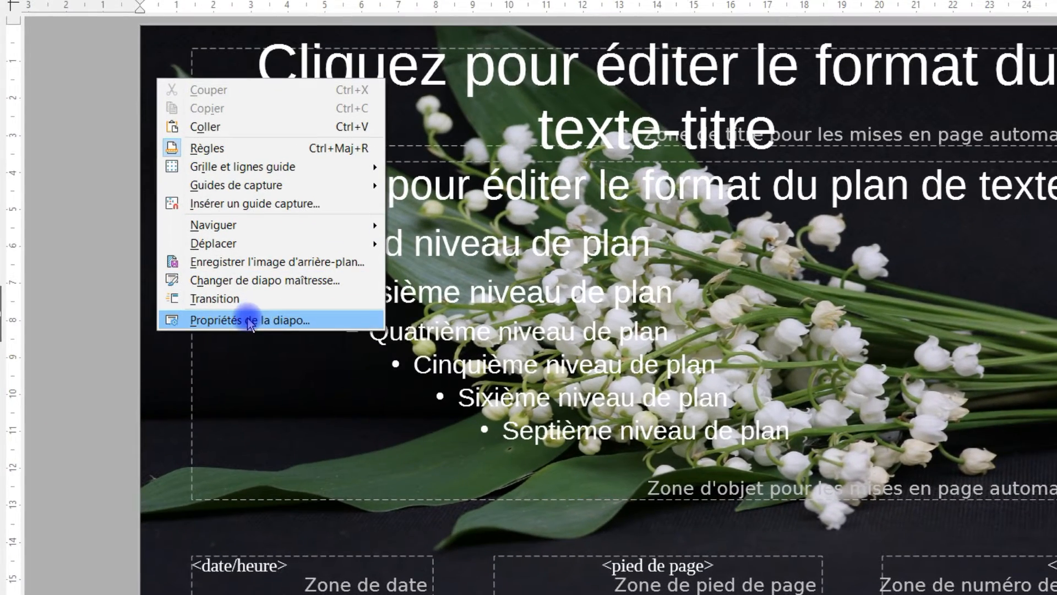
click(317, 324)
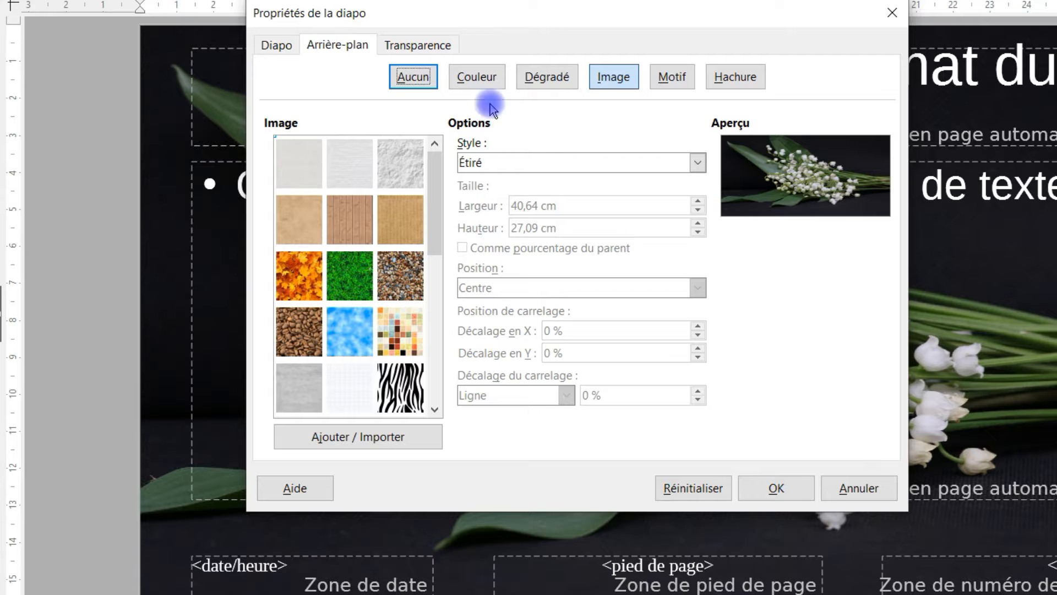
click(609, 80)
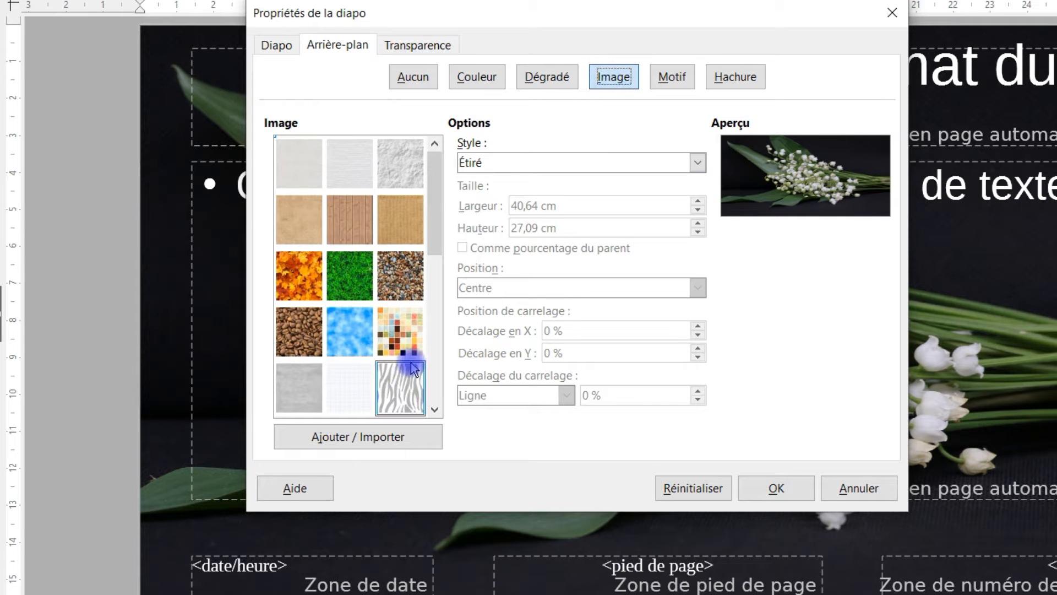
scroll(403, 370, down, 3)
click(369, 435)
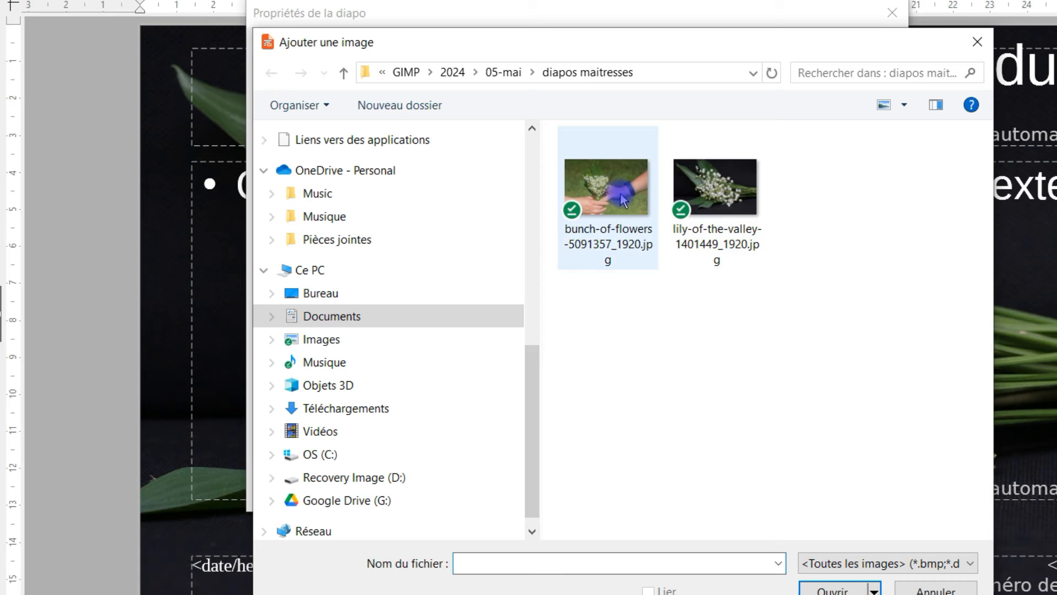
click(622, 199)
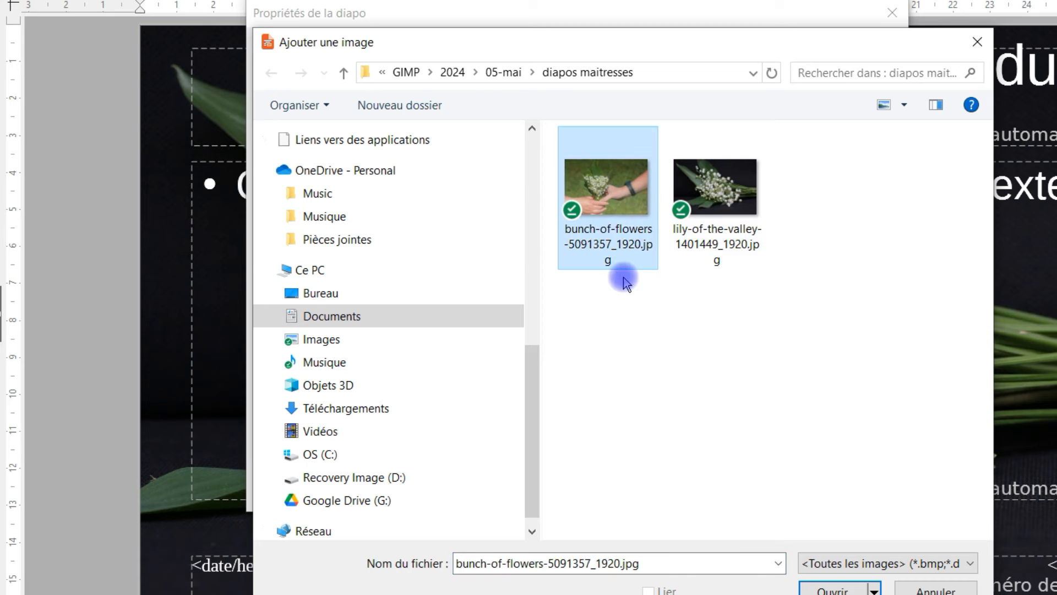
click(842, 587)
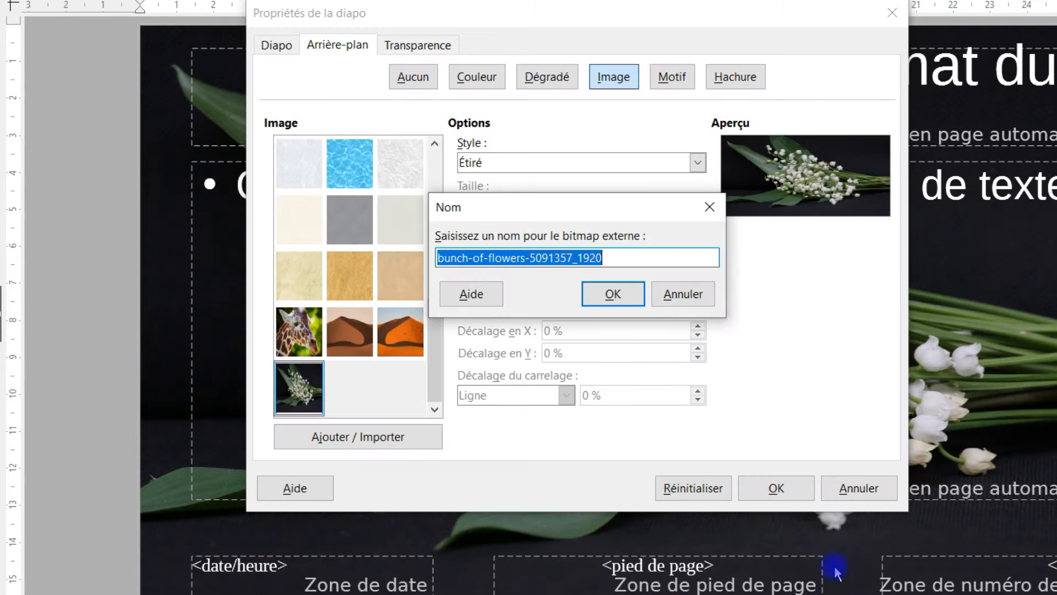
click(614, 297)
click(614, 297)
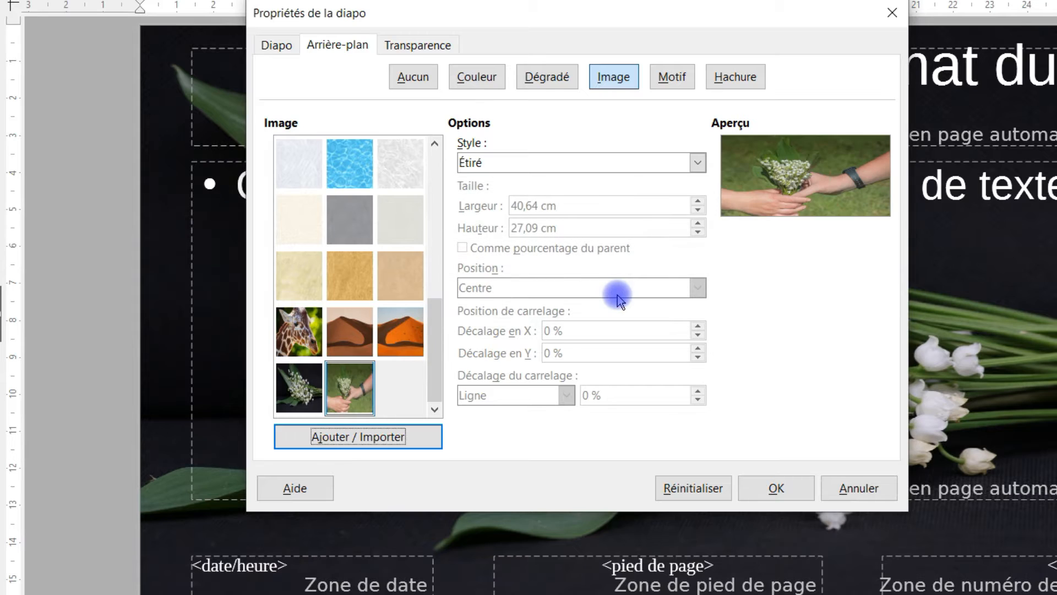
Set the background image style to Étiré and apply the background to the master slide.
click(563, 162)
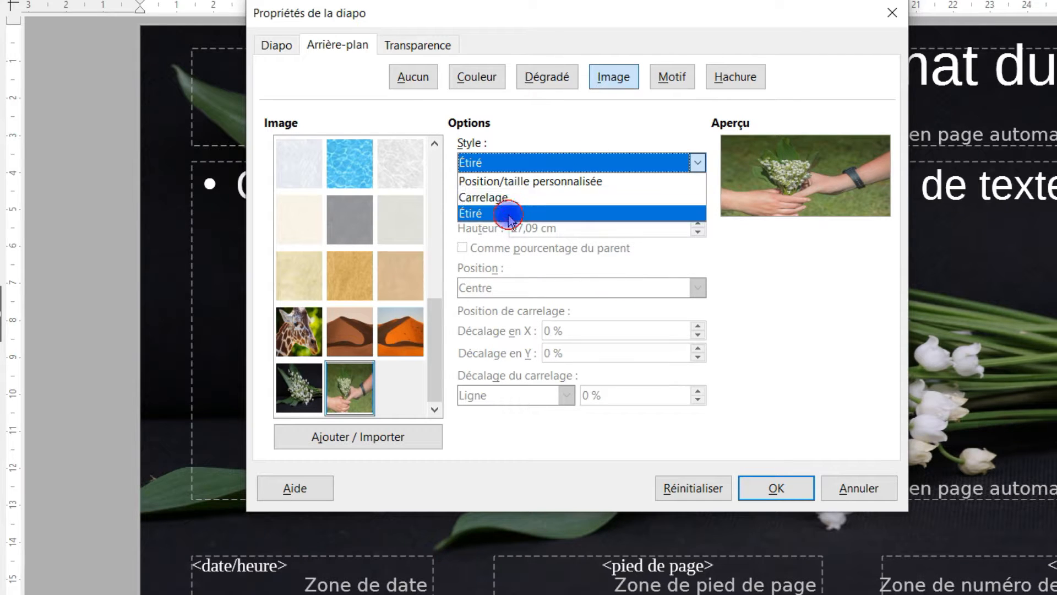
click(549, 213)
click(777, 488)
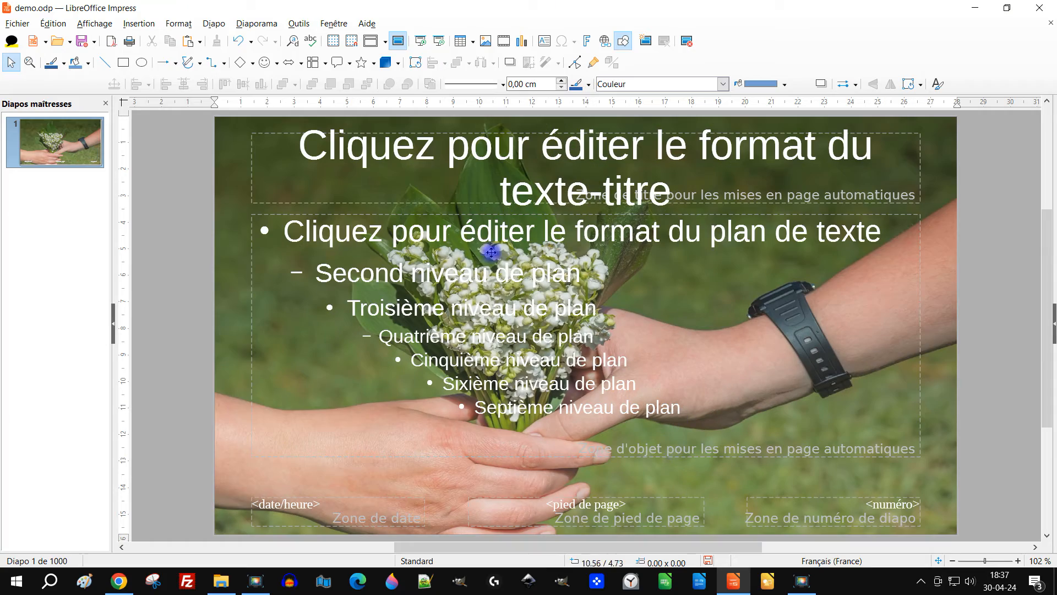
Return to the Normal view, check slide 997 among the last slides, and go to slide 1.
click(108, 24)
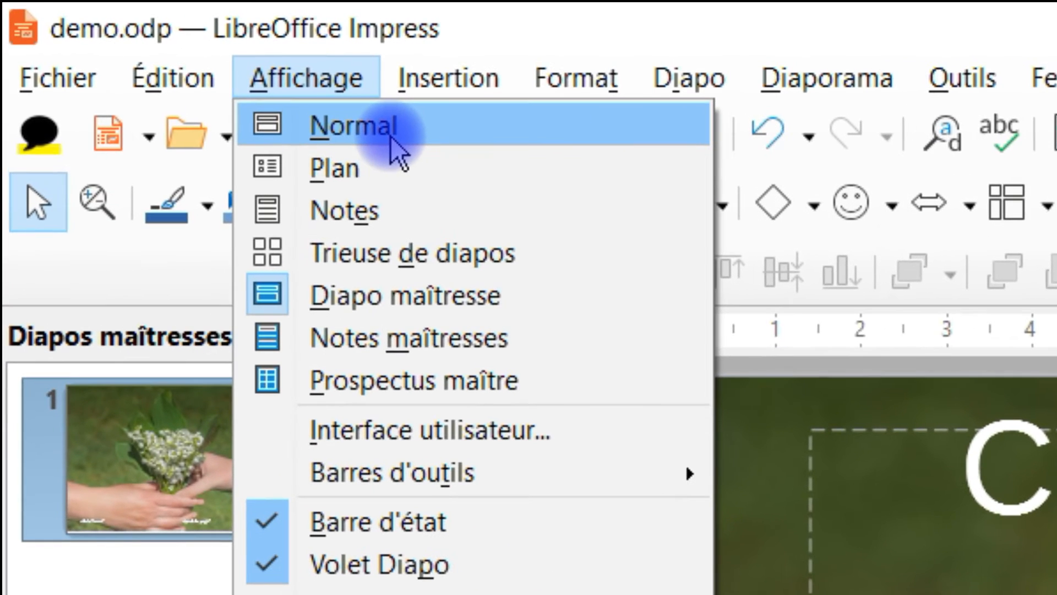
click(395, 148)
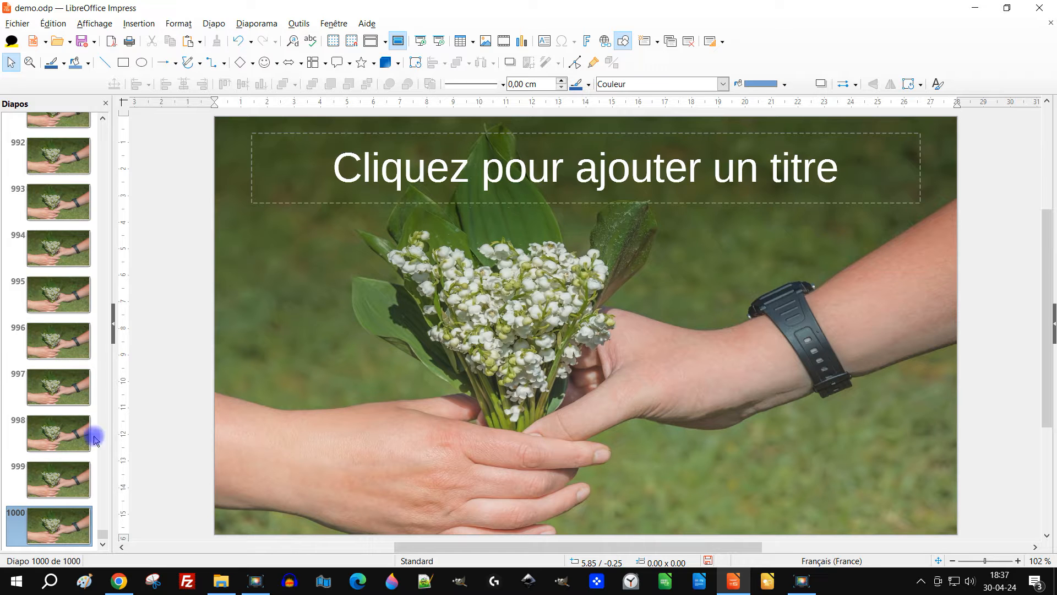
click(66, 385)
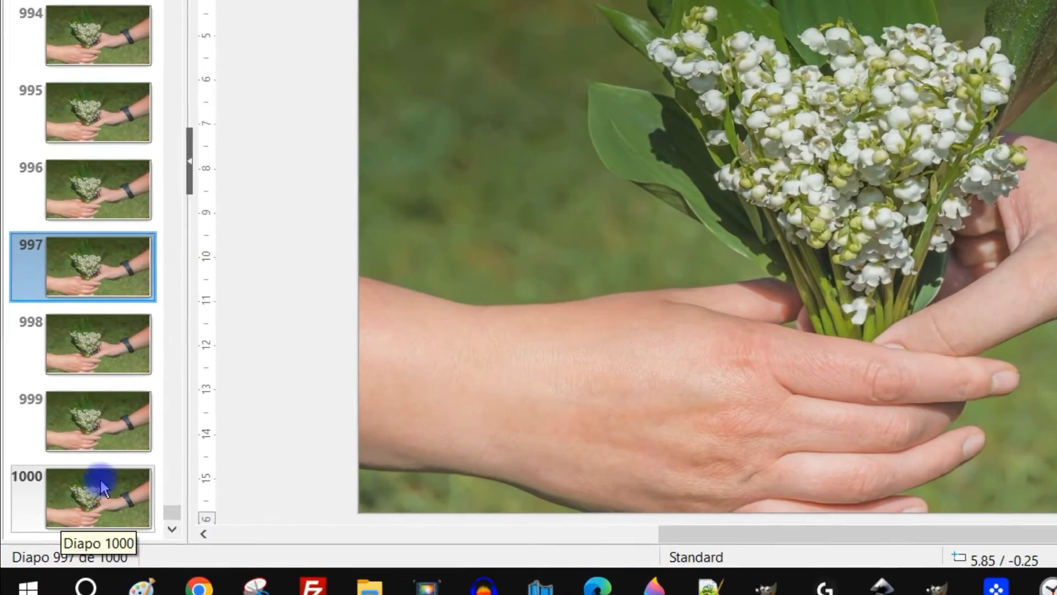
key(Home)
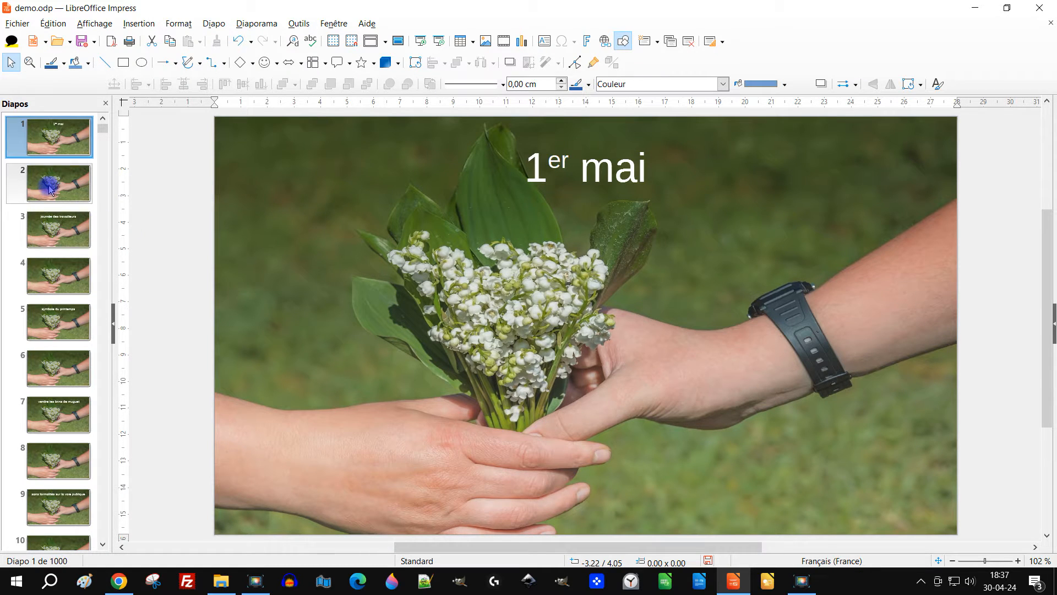
Examine the background and titles on individual slides between slide 3 and slide 10.
click(63, 240)
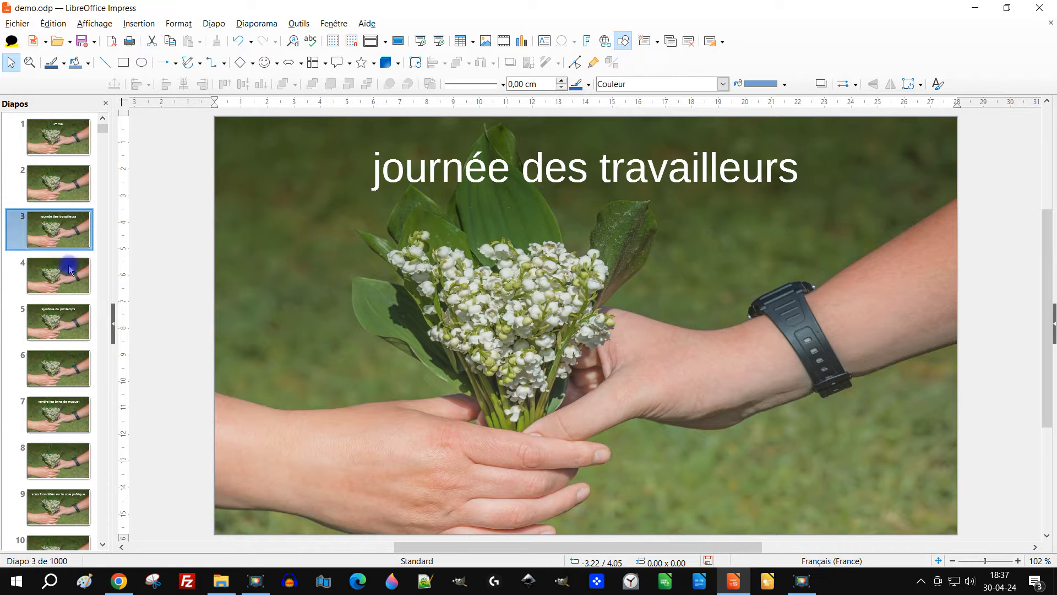
click(65, 321)
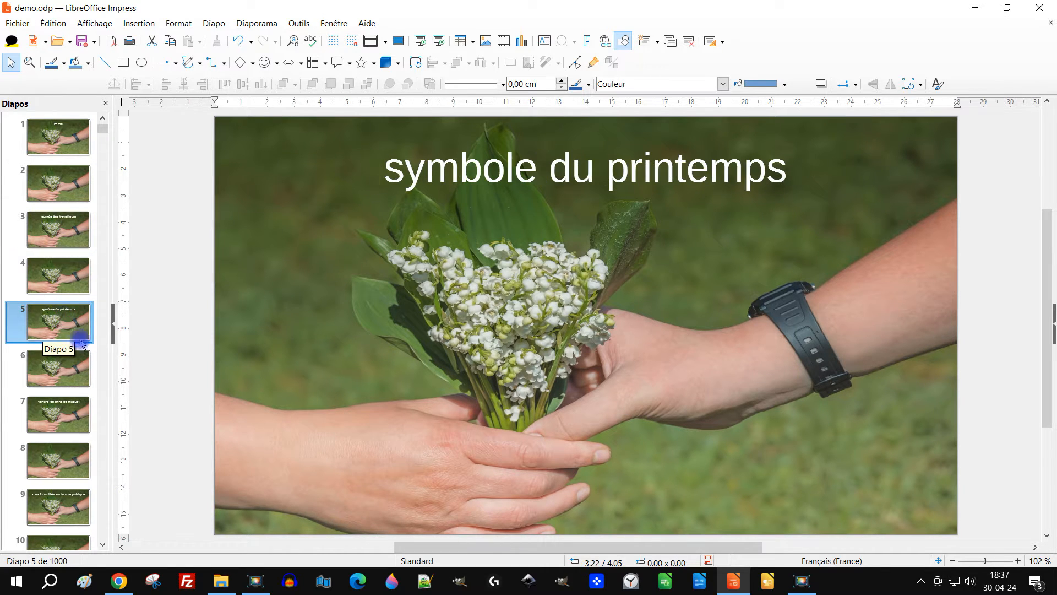
click(74, 376)
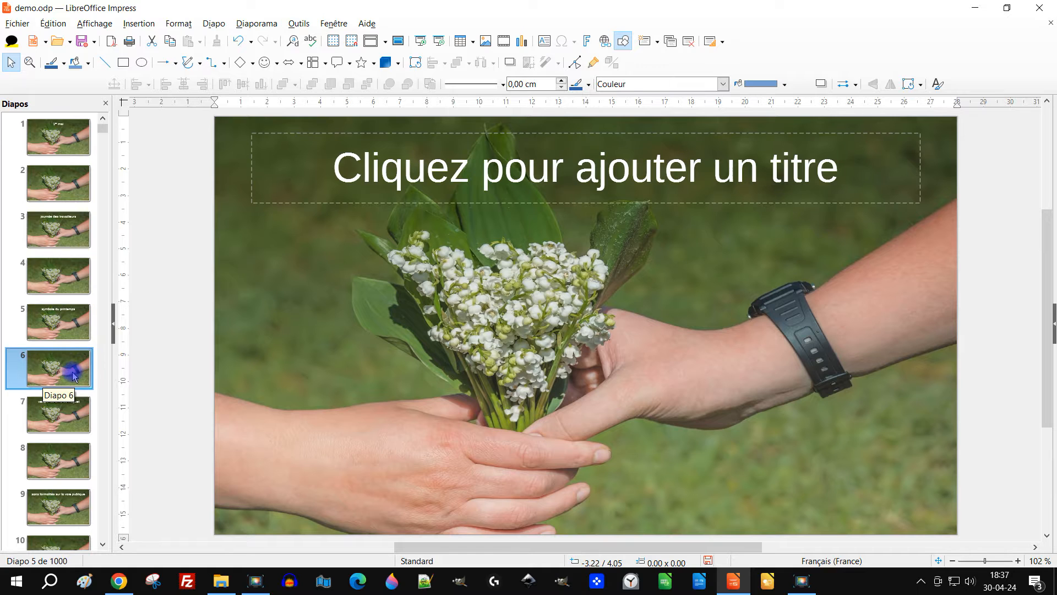
click(67, 417)
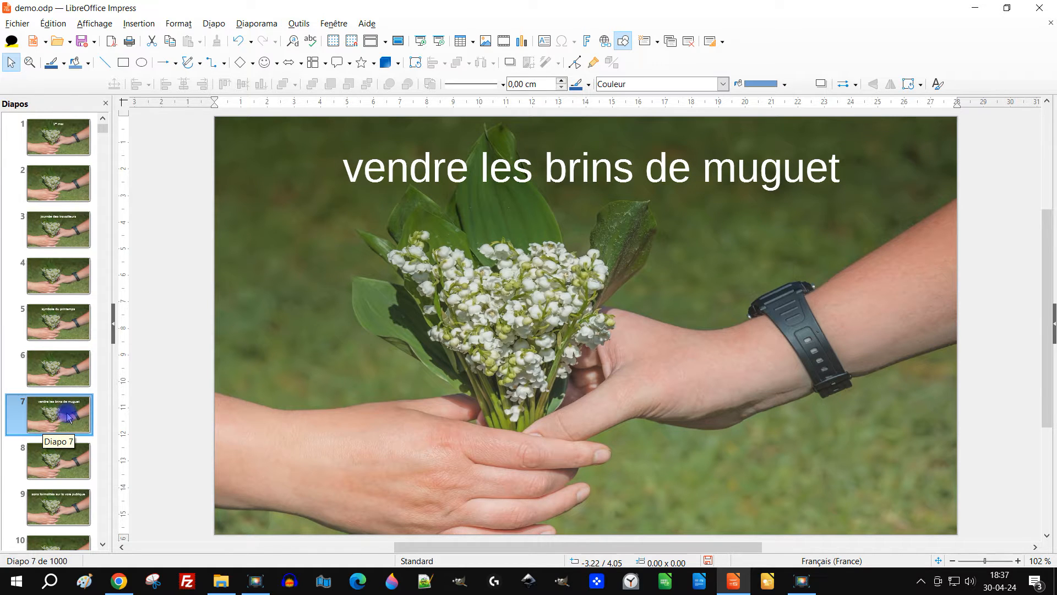
click(73, 472)
scroll(77, 441, down, 2)
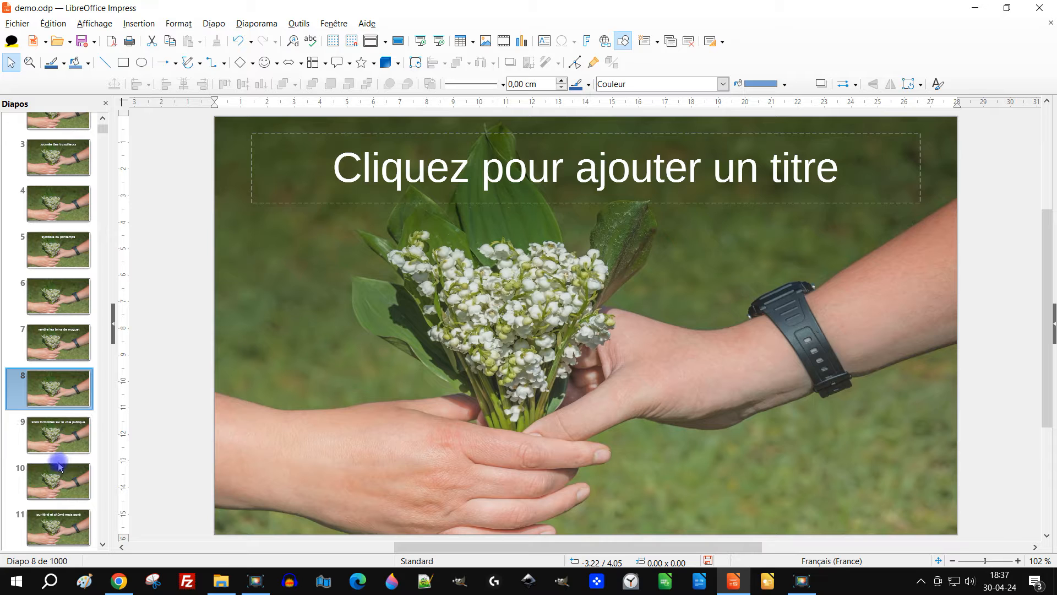
click(53, 484)
click(63, 433)
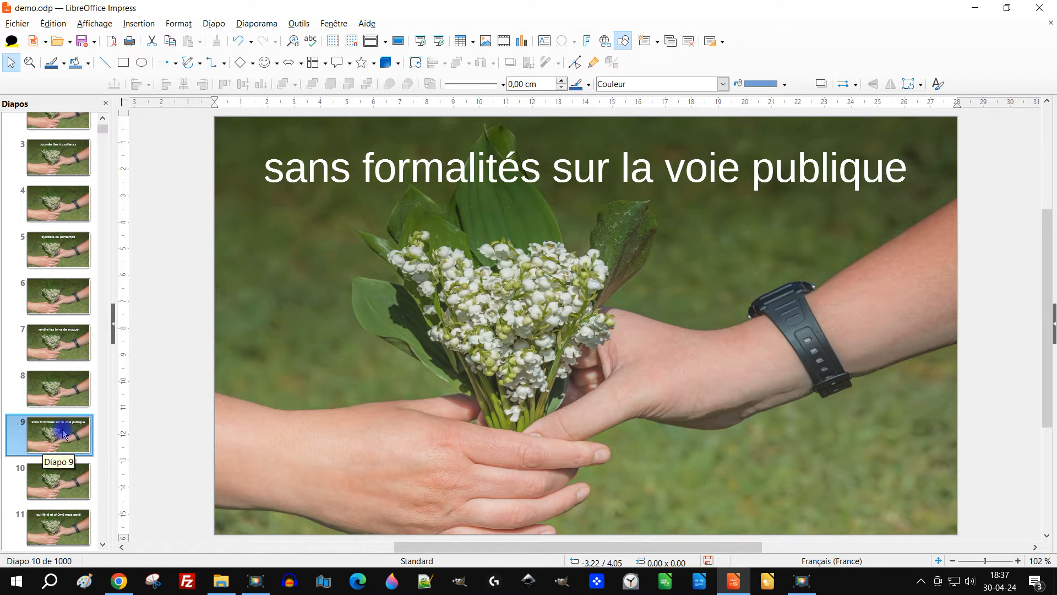
click(52, 385)
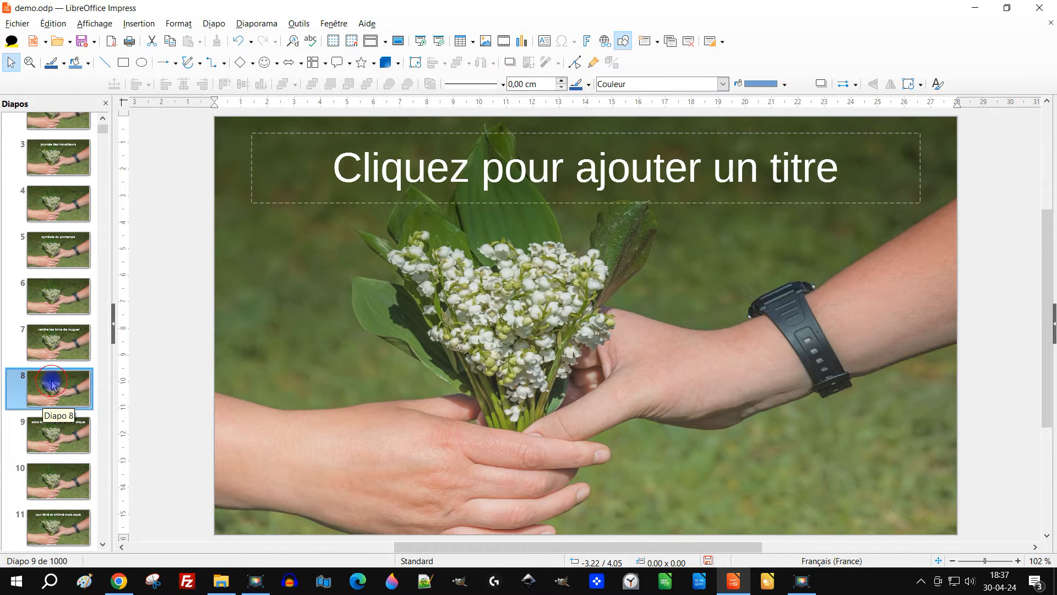
click(54, 344)
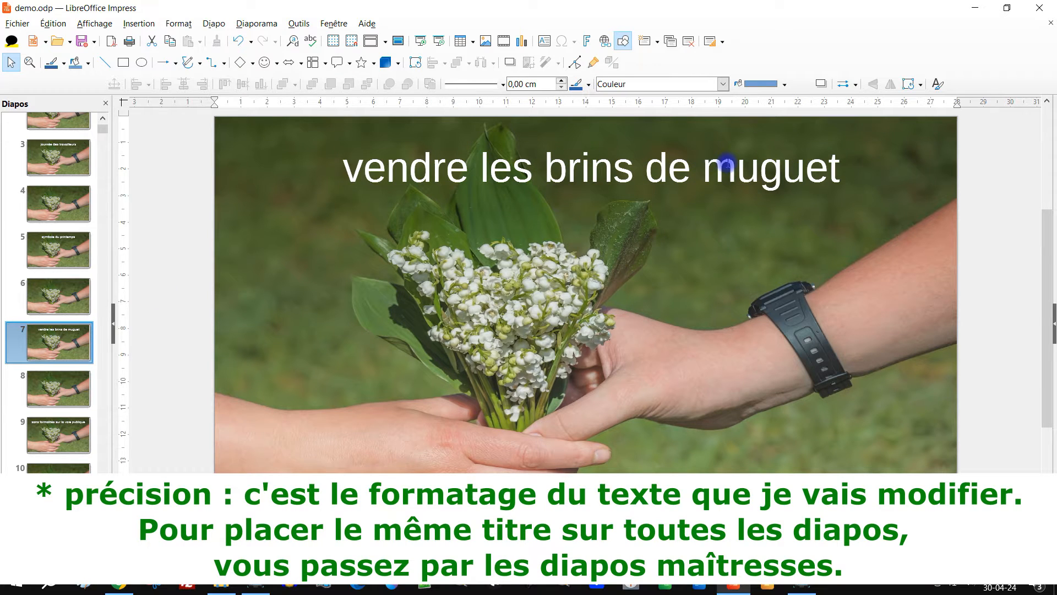
Select the "1er mai" title shape on slide 1 and display the presentation styles.
scroll(72, 237, up, 3)
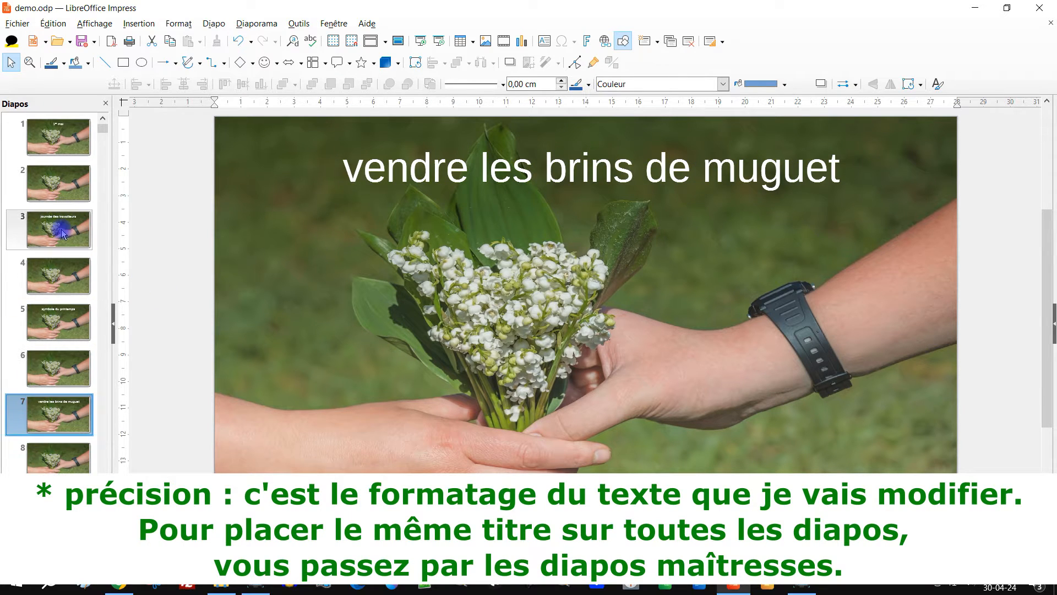
click(76, 147)
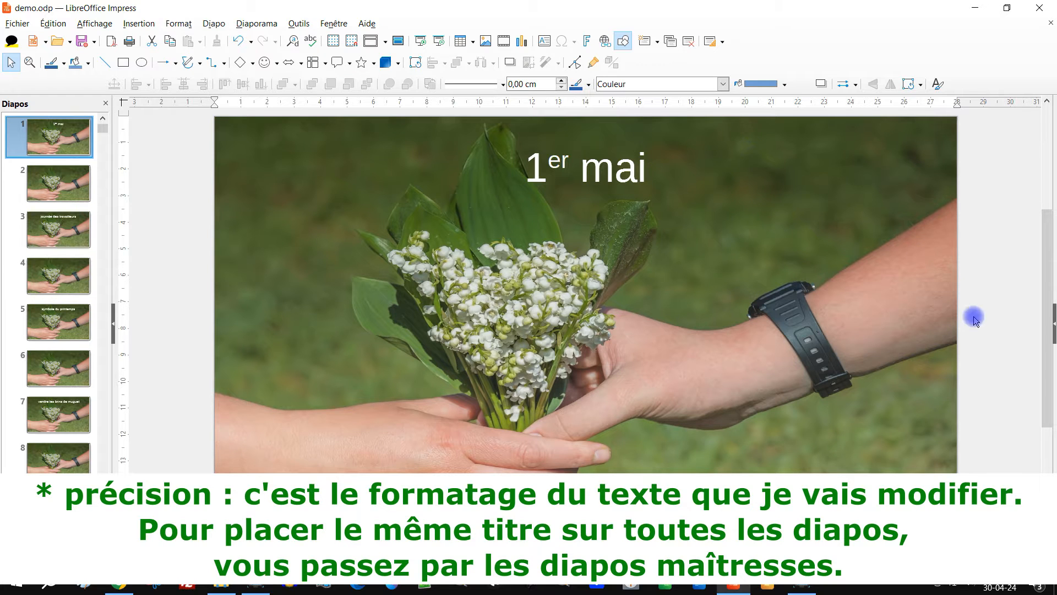
click(1052, 323)
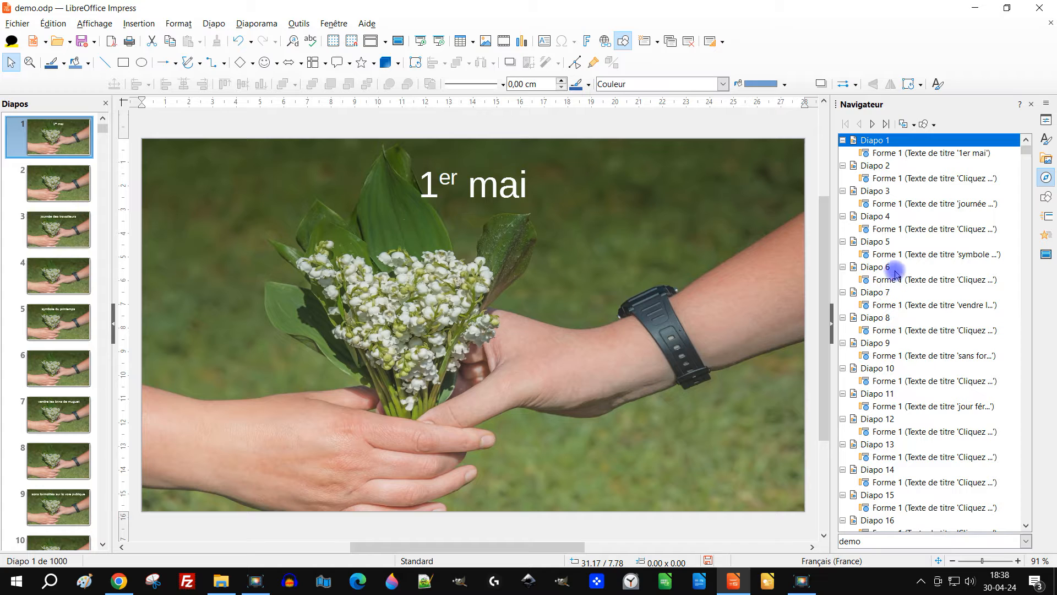
double_click(880, 154)
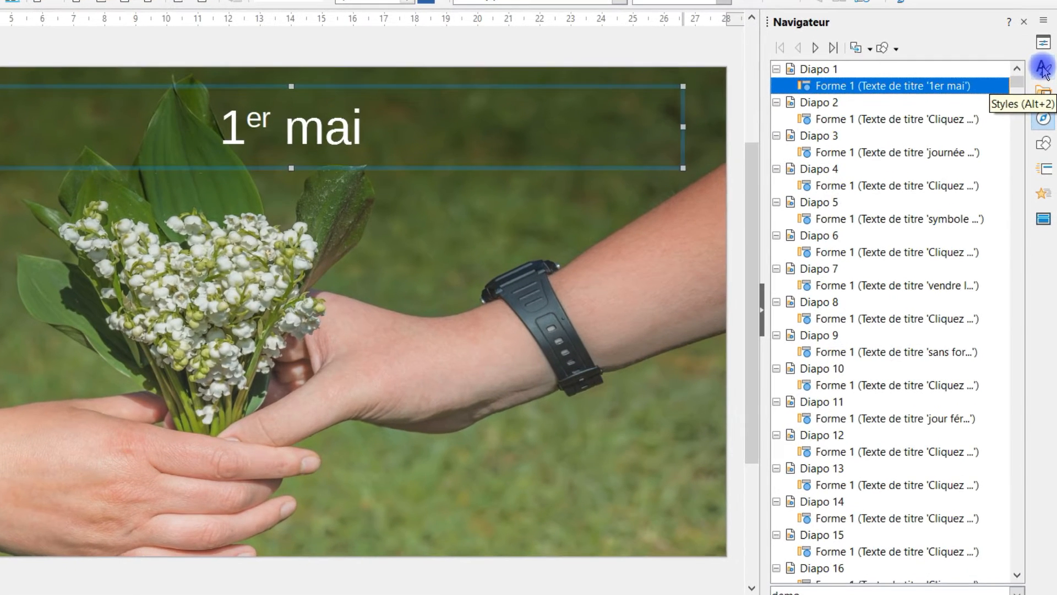
click(1044, 80)
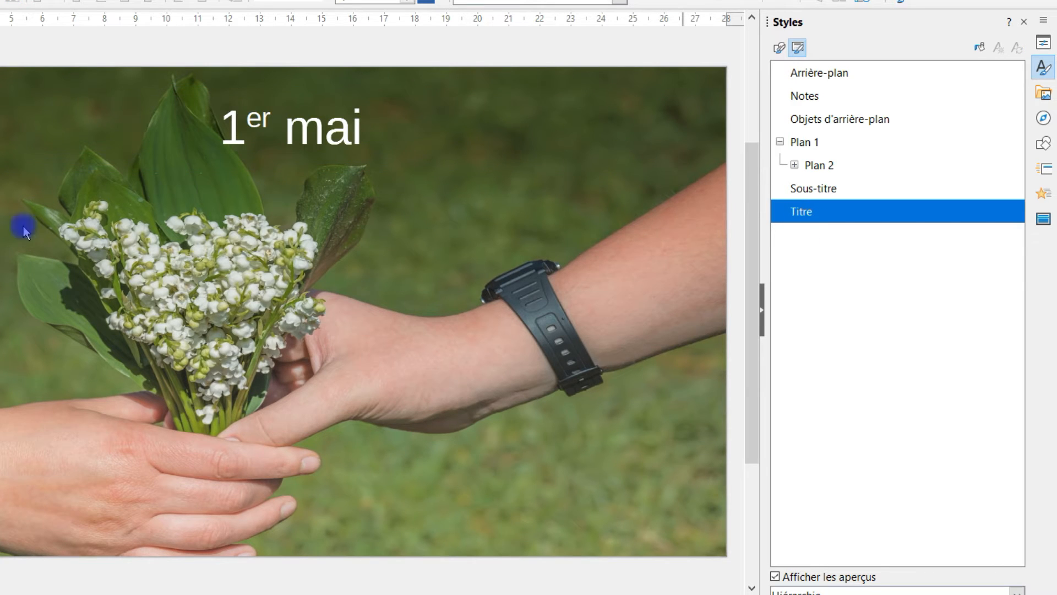
Reselect the "1er mai" title on slide 1 and set the Titre presentation style's font to Impact.
key(Escape)
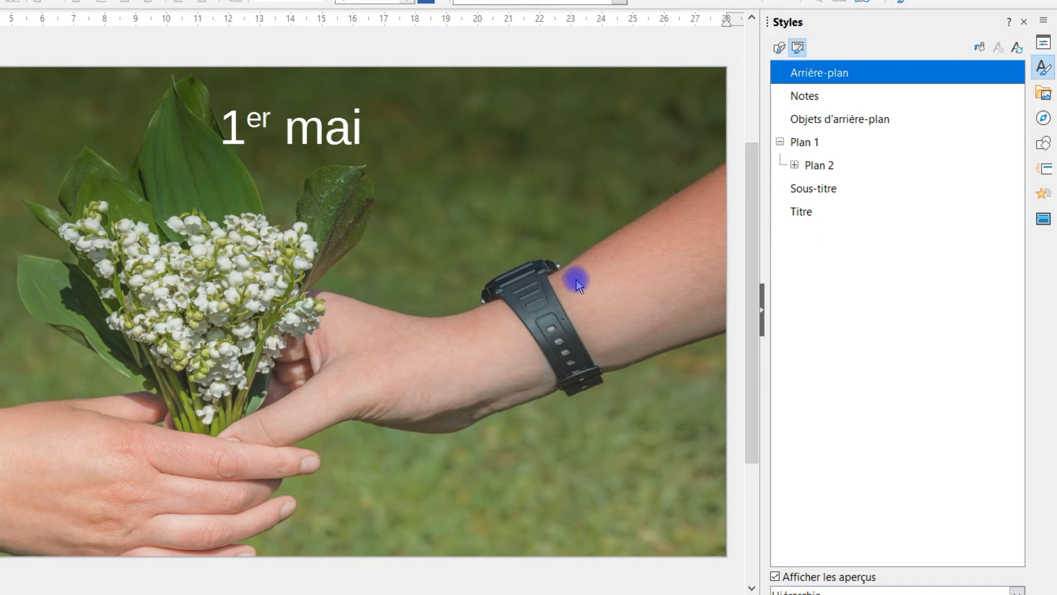
click(414, 95)
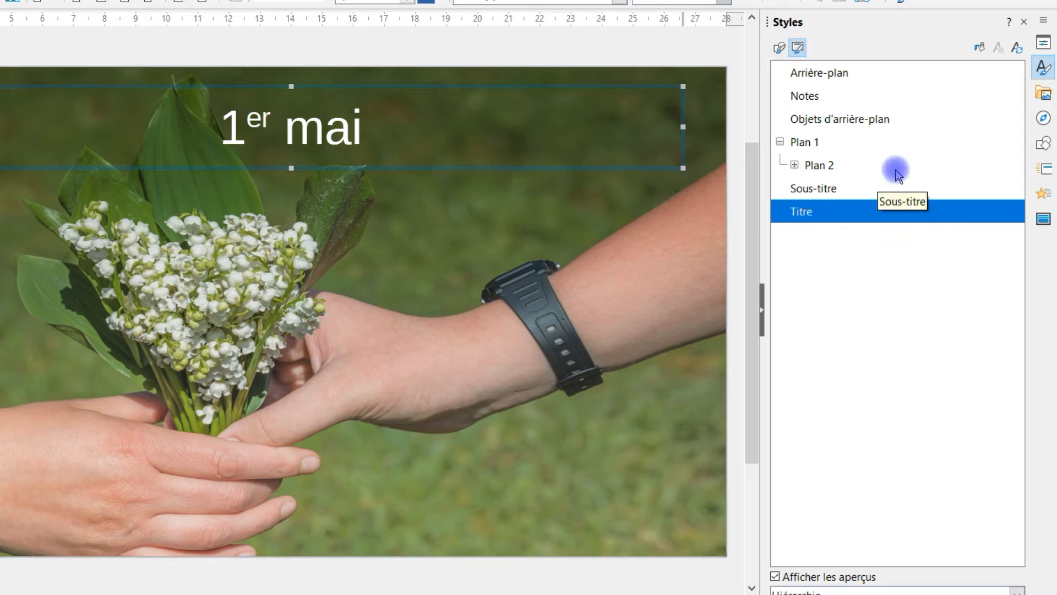
right_click(805, 212)
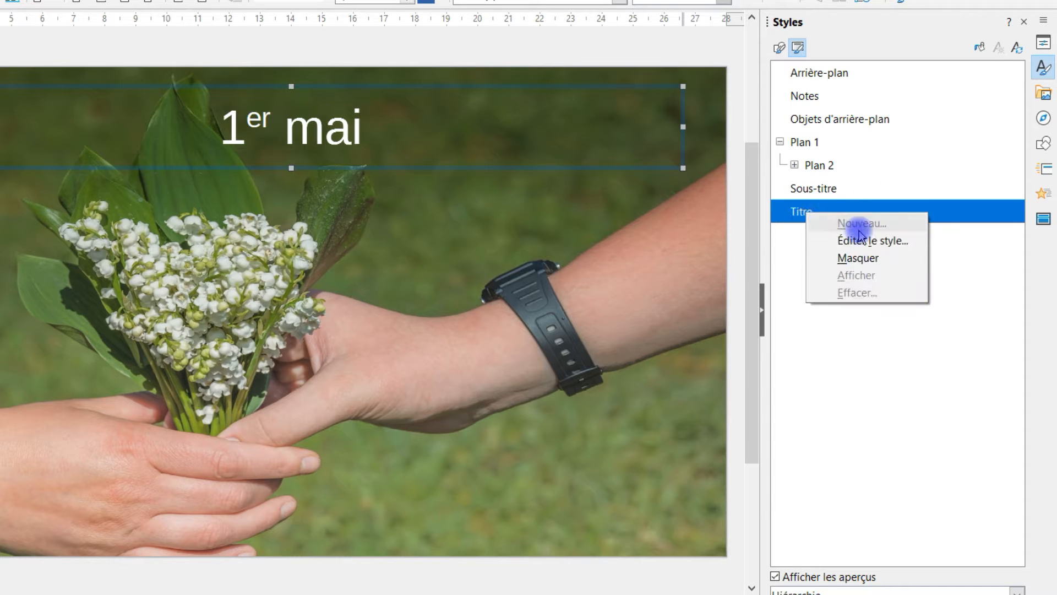
click(874, 246)
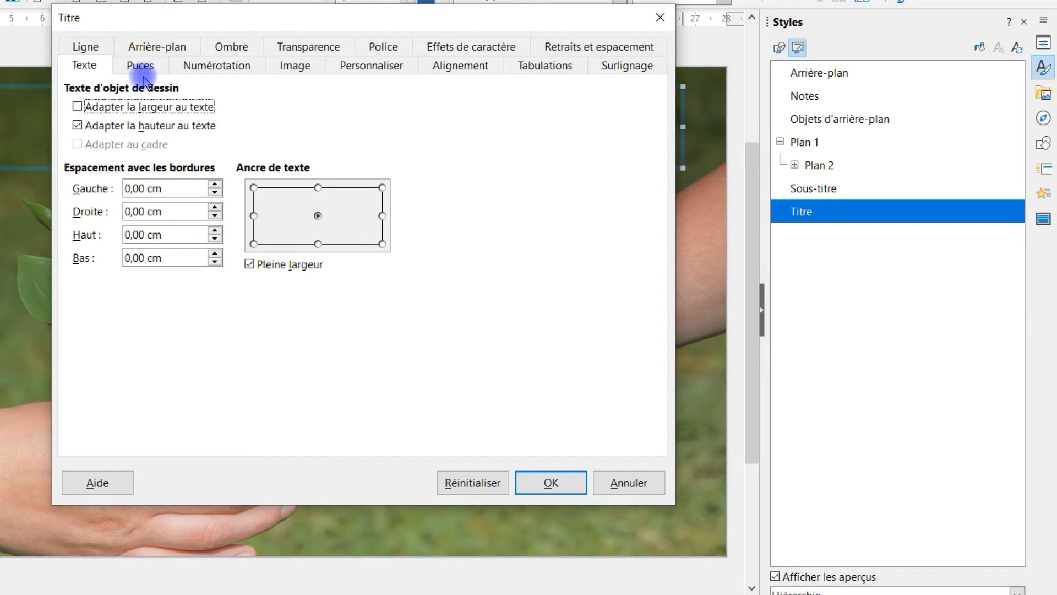
click(384, 48)
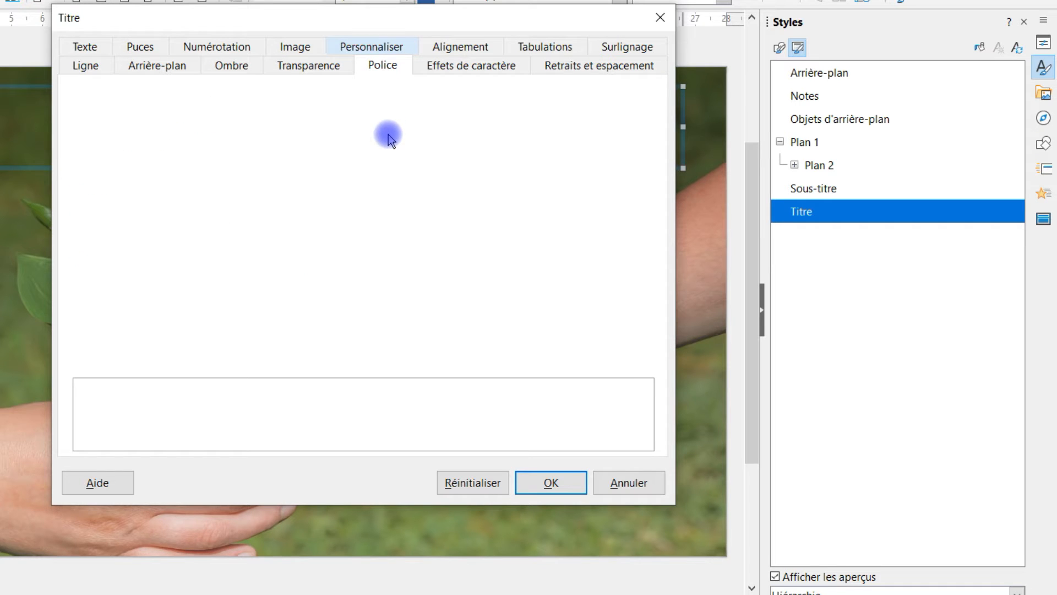
scroll(273, 176, down, 3)
scroll(248, 171, down, 2)
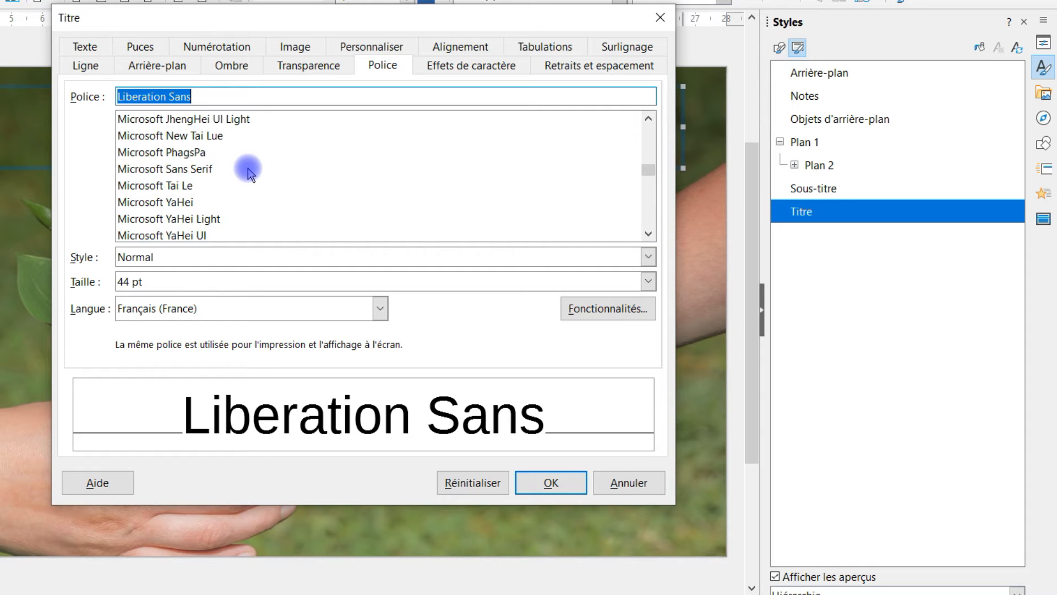
scroll(270, 160, up, 6)
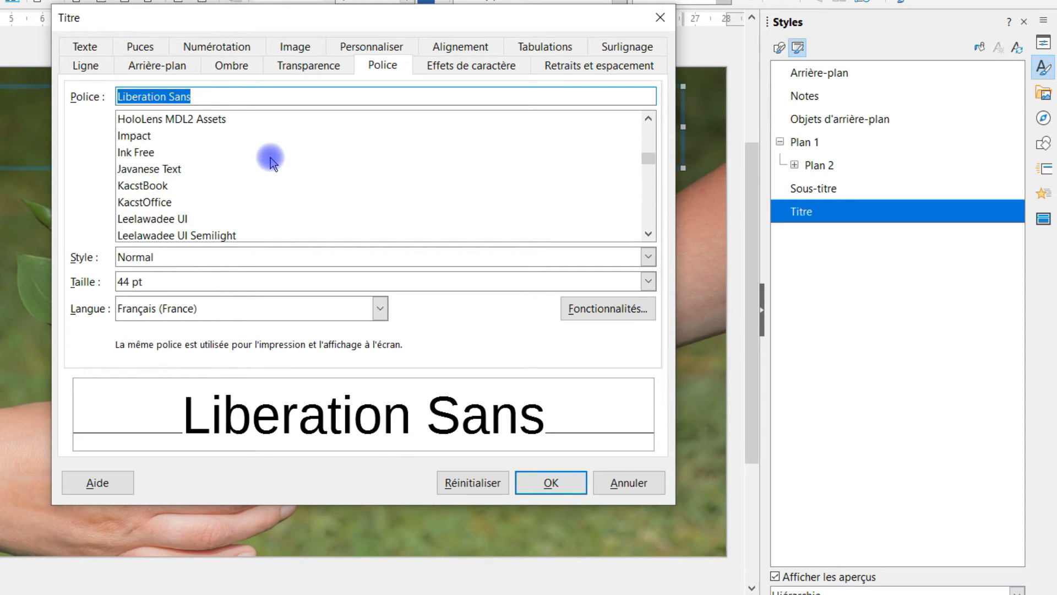
click(174, 137)
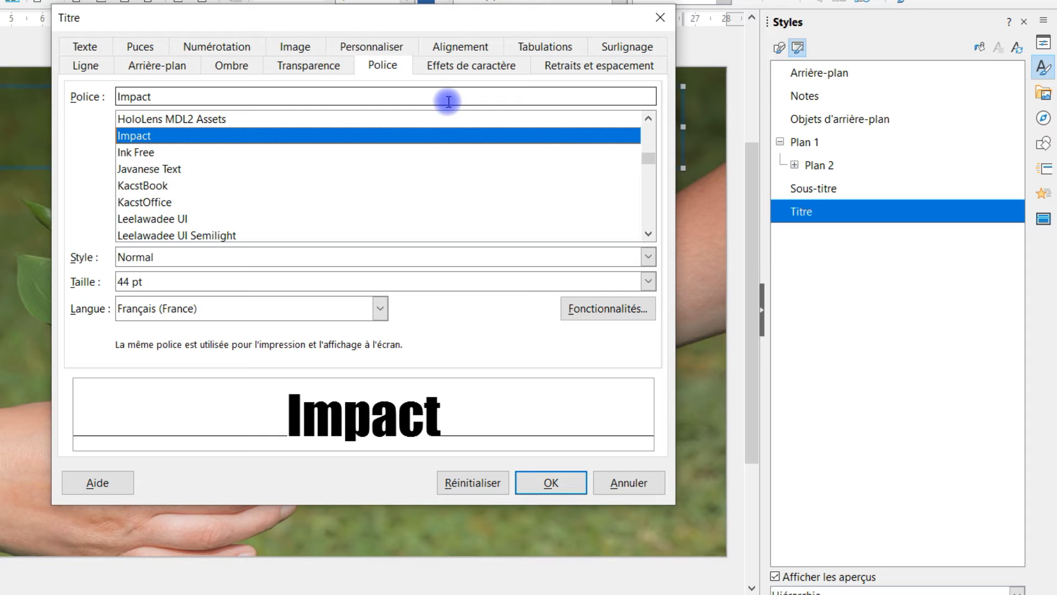
Set the Titre style's character effects to MAJUSCULES case and the Relief embossing effect.
click(475, 66)
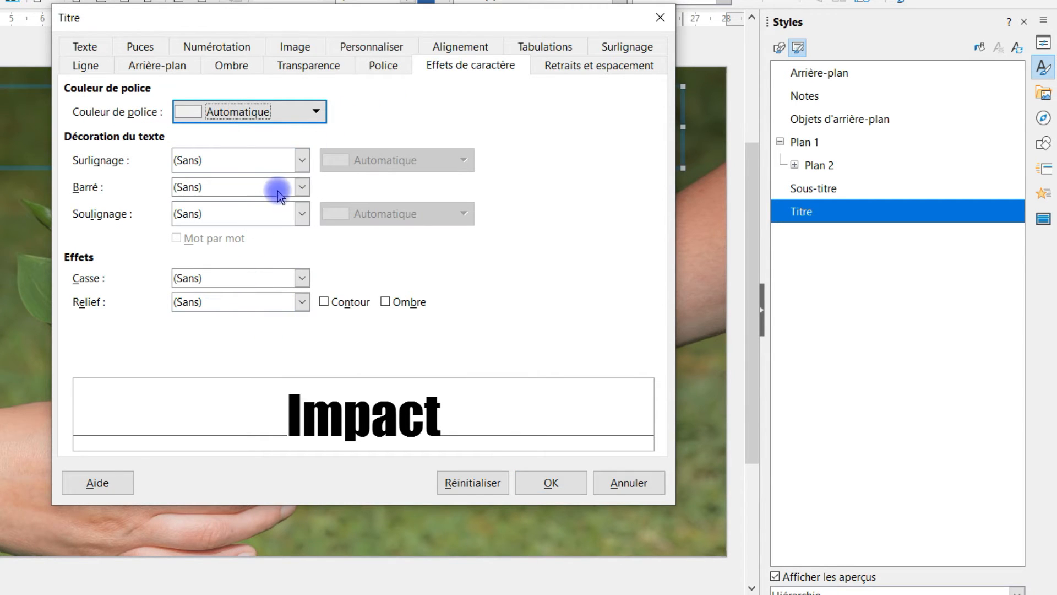
click(301, 303)
click(264, 334)
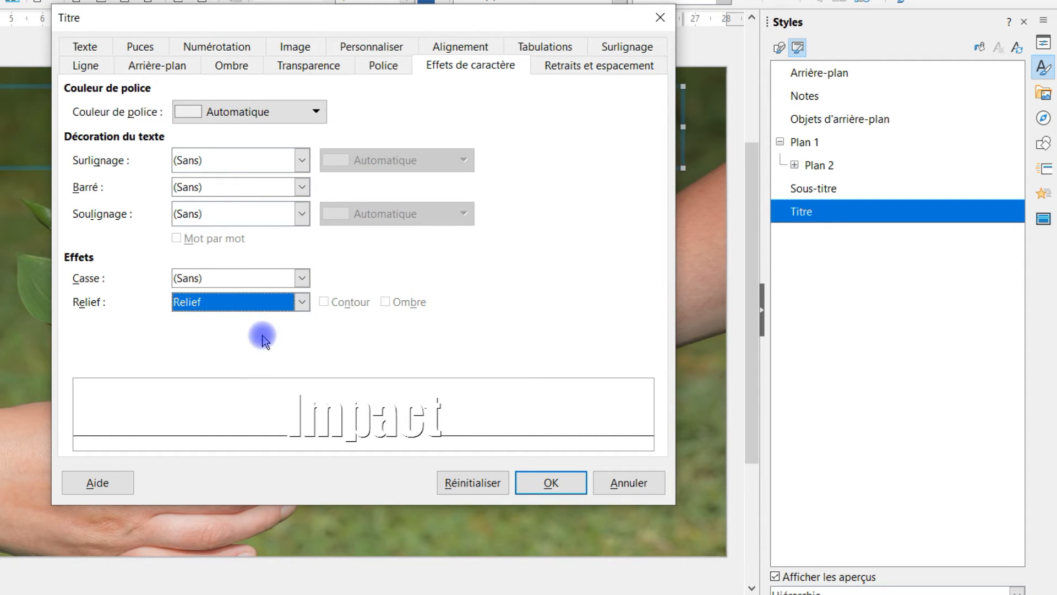
click(288, 277)
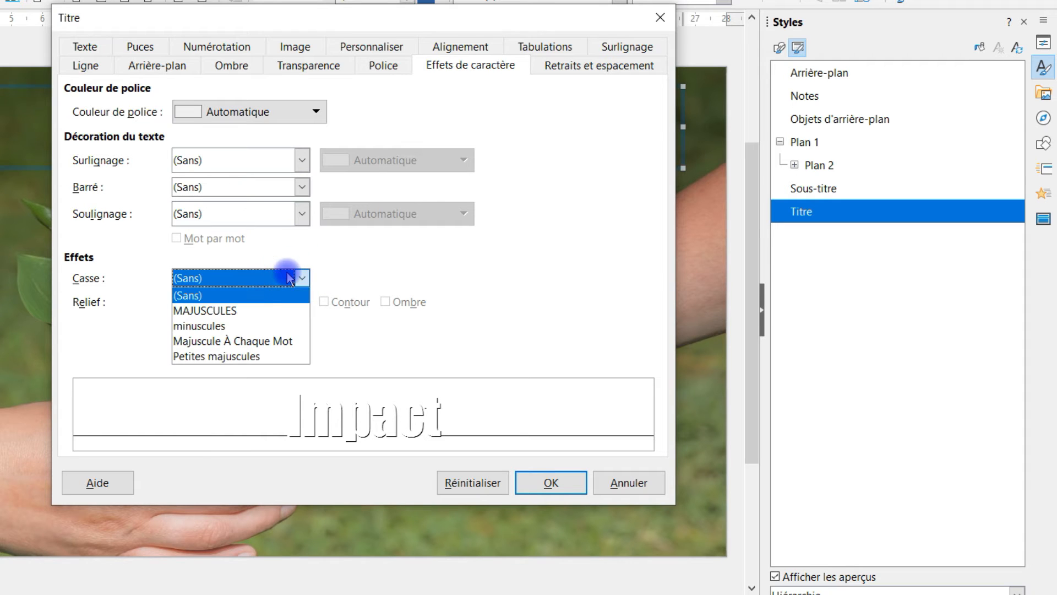
click(242, 311)
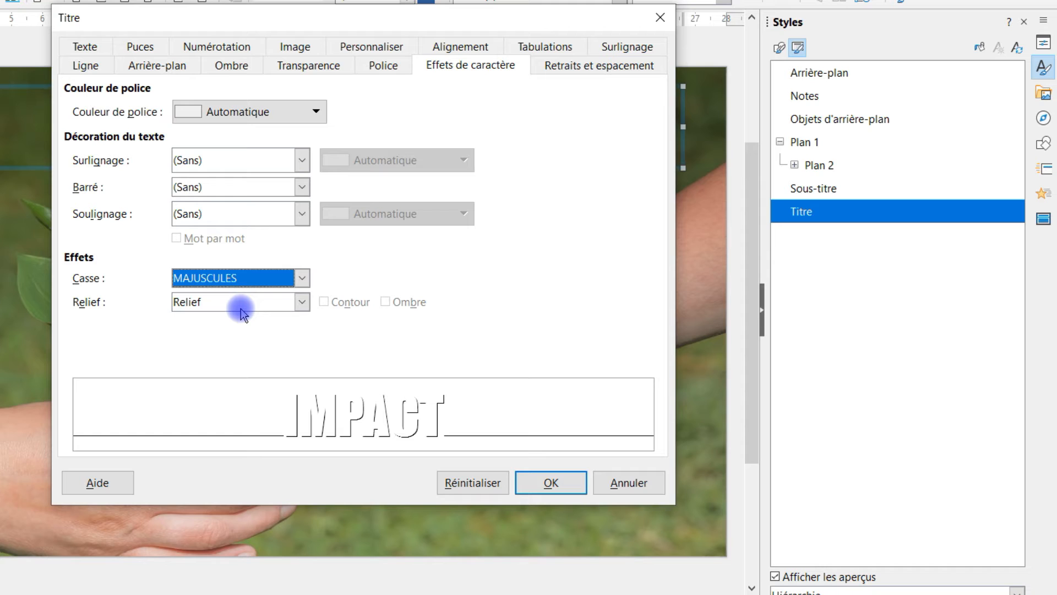
click(241, 308)
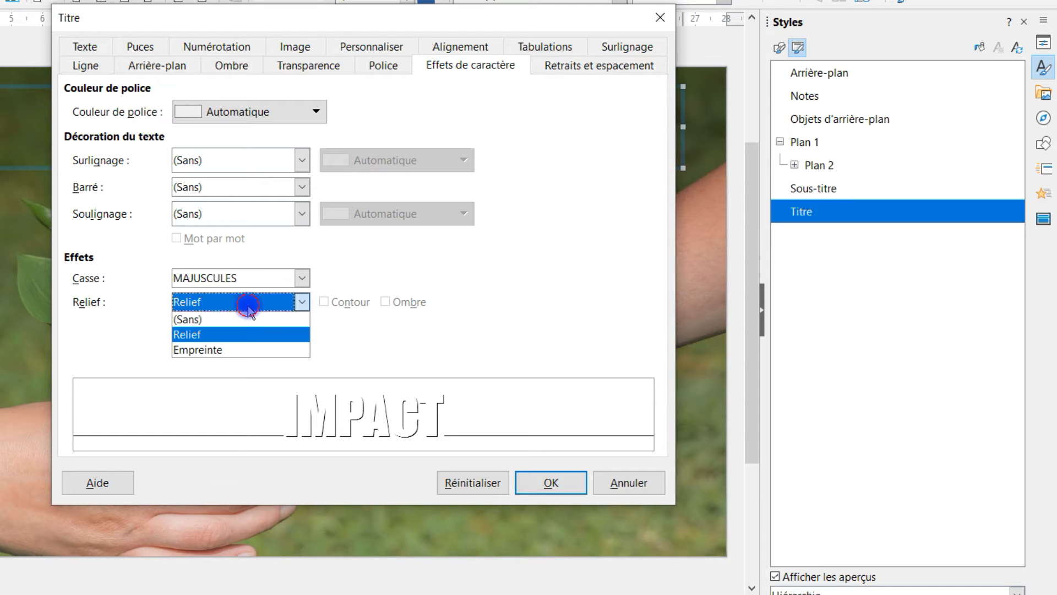
click(232, 349)
click(254, 301)
click(242, 335)
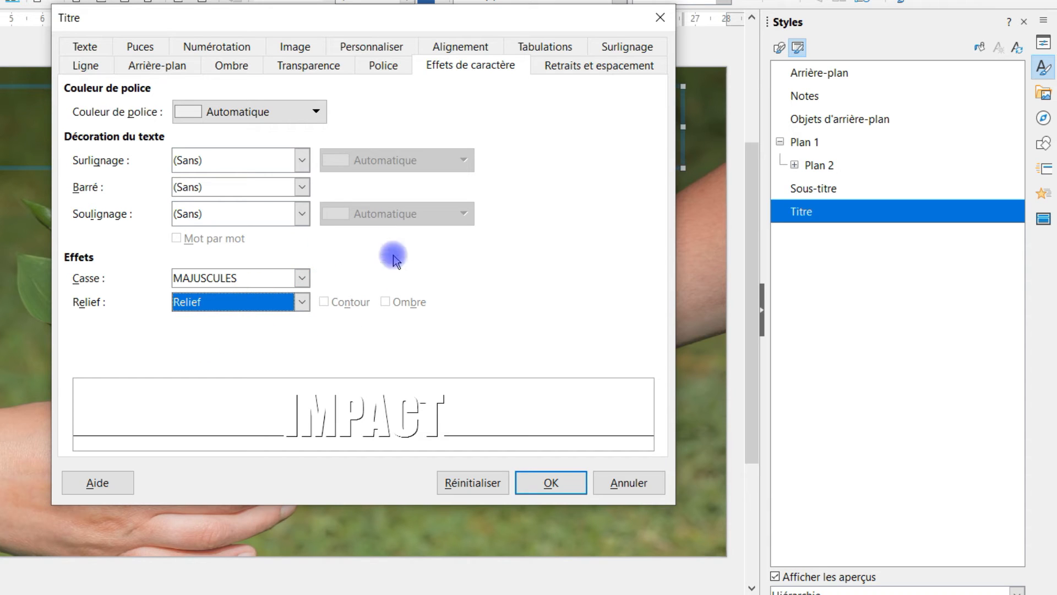
Give the Titre style a white (Blanc) background with 50 % transparency and apply the style changes.
click(181, 70)
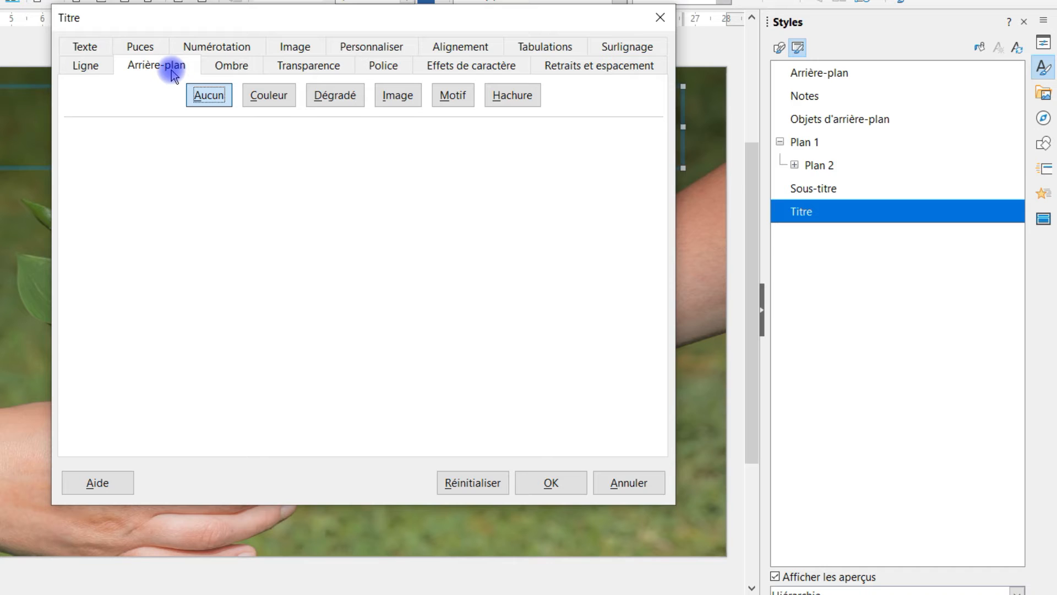
click(265, 98)
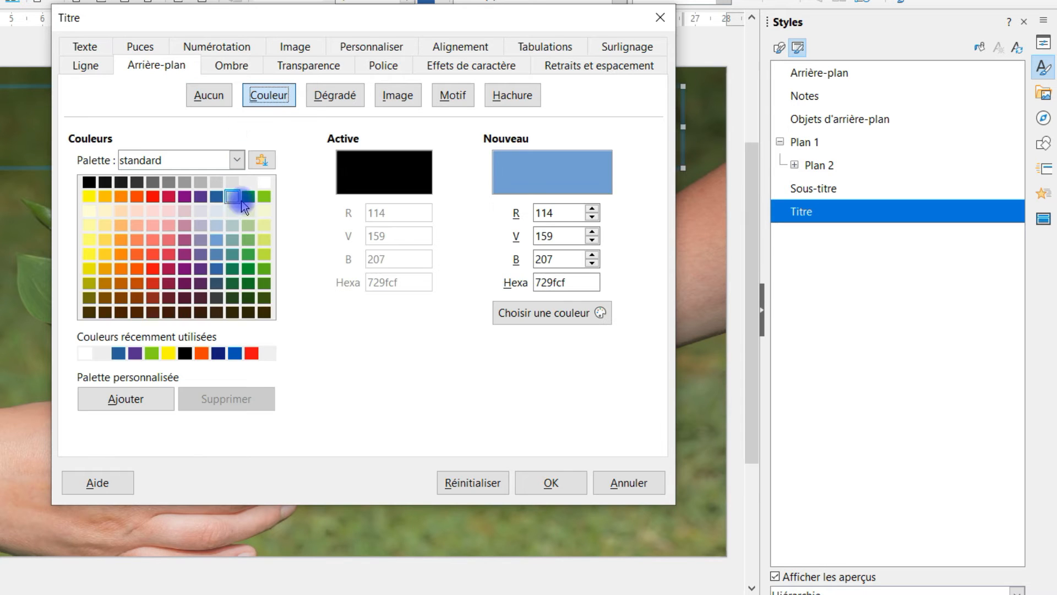
click(263, 184)
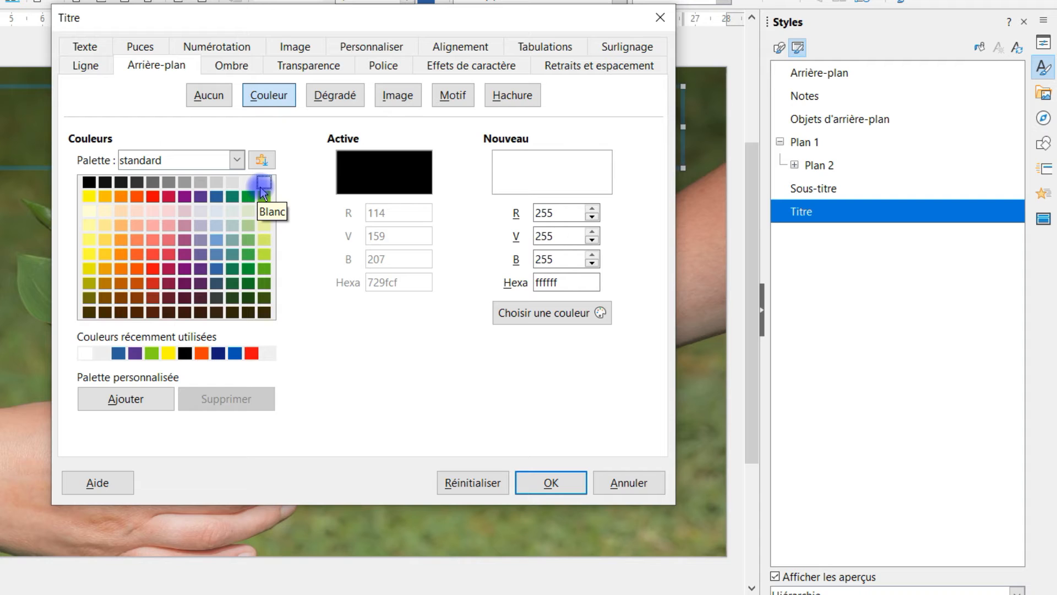
click(310, 67)
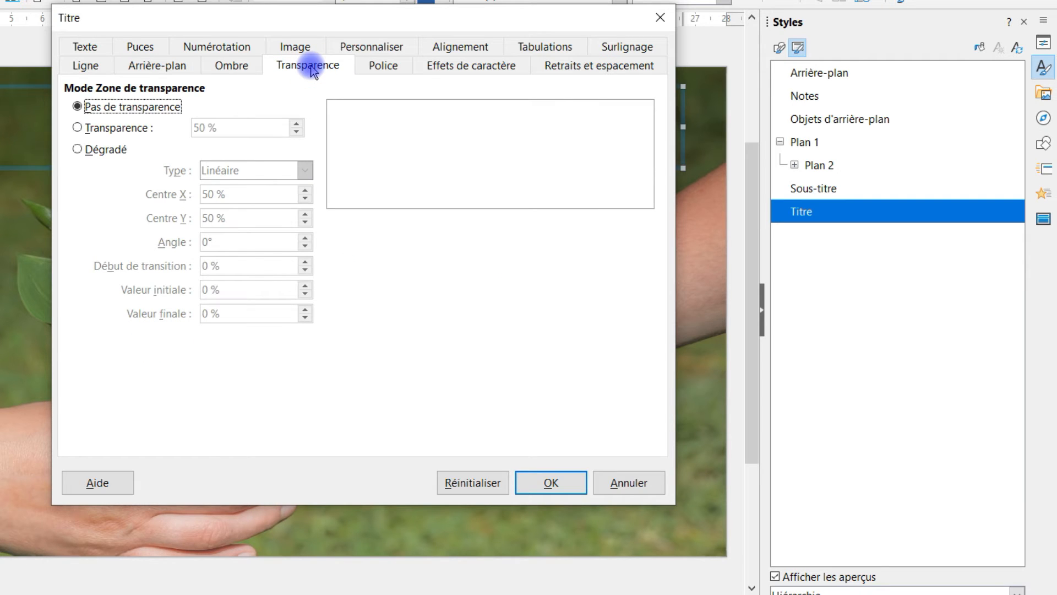
click(107, 128)
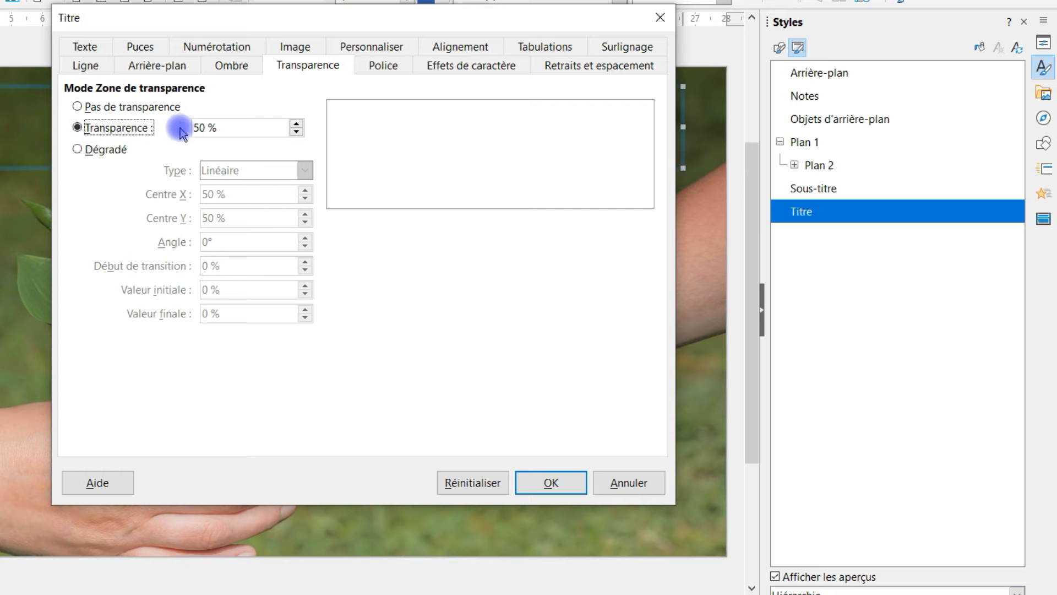
click(549, 484)
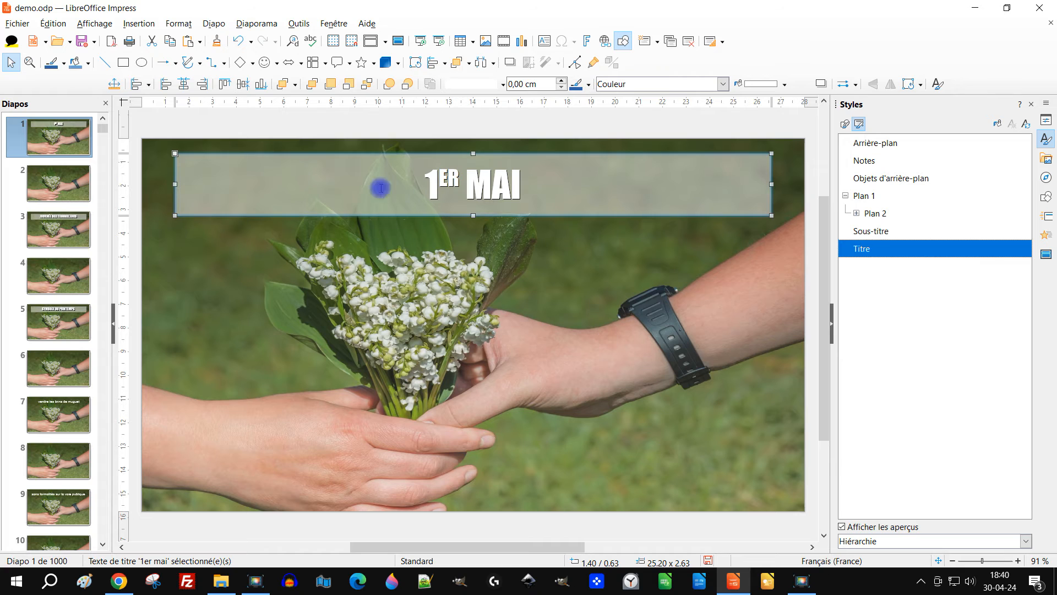
Deselect the title on slide 1 and check the title formatting on slides 3 and 5.
click(804, 154)
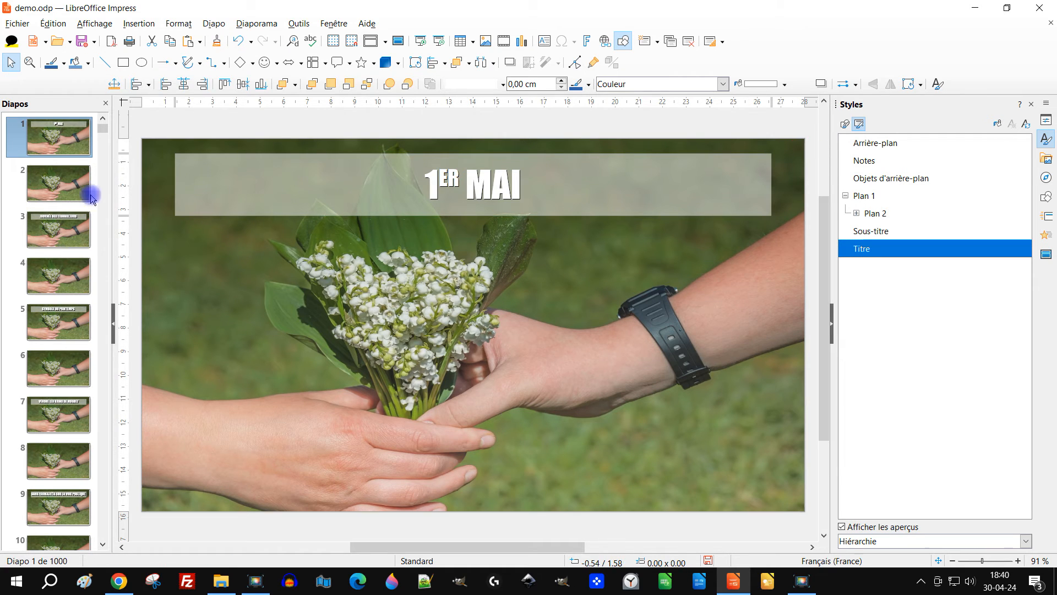
click(62, 242)
click(56, 326)
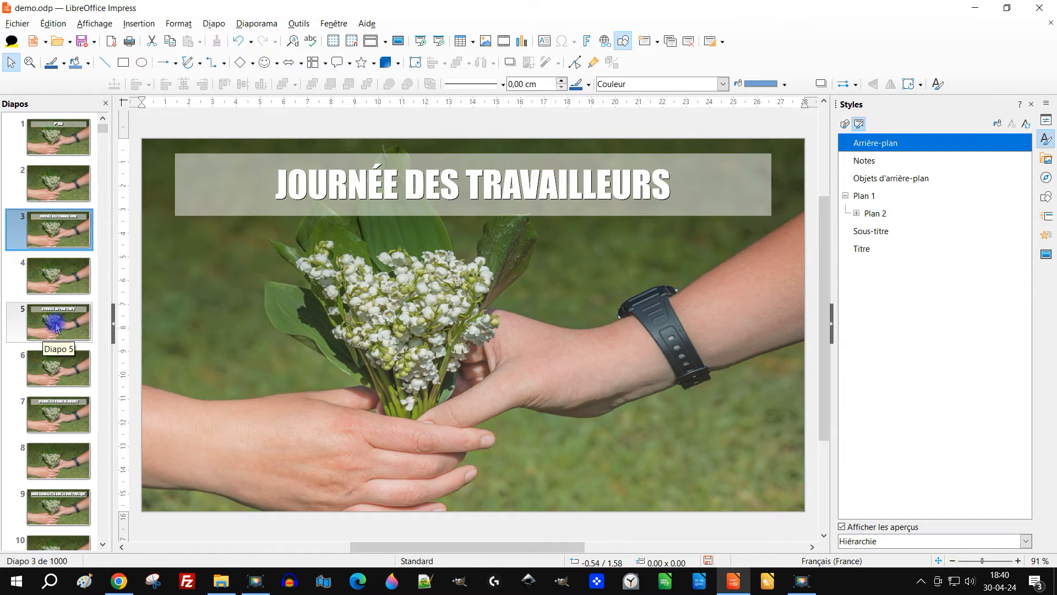